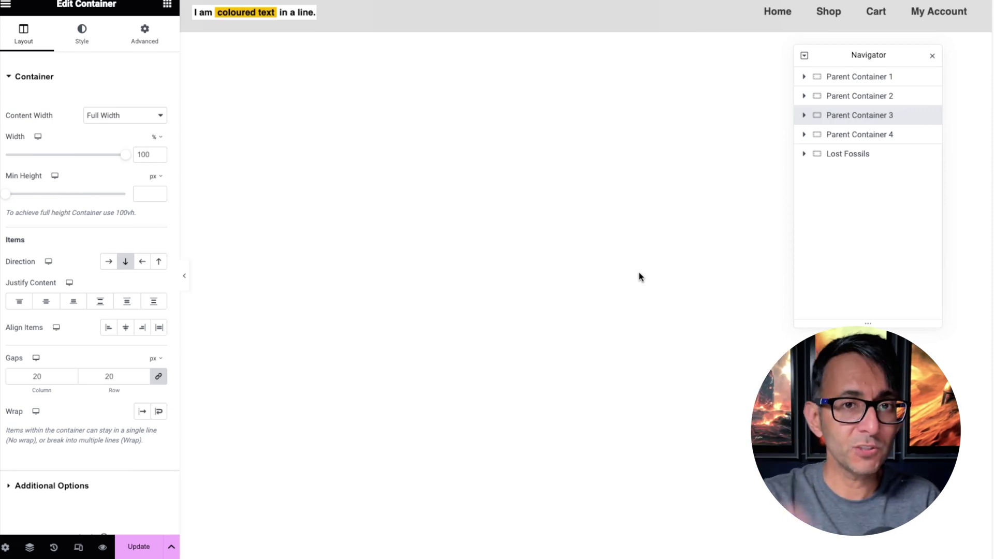
# Select Parent Container 1 to bring up its margin and padding settings.
pyautogui.click(869, 80)
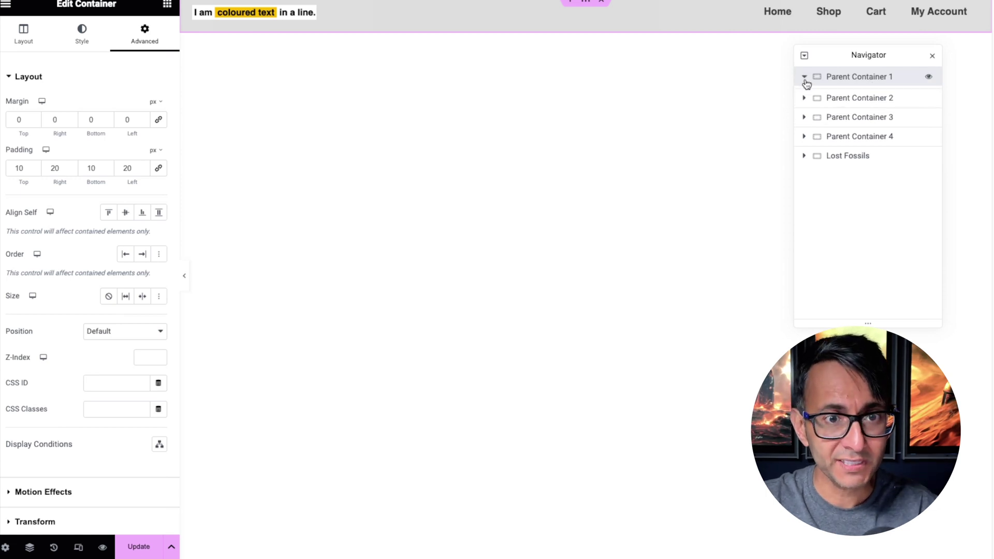
# Expand Parent Container 1, inspect its Image and WordPress Menu, then reselect the container.
pyautogui.click(804, 76)
pyautogui.click(857, 97)
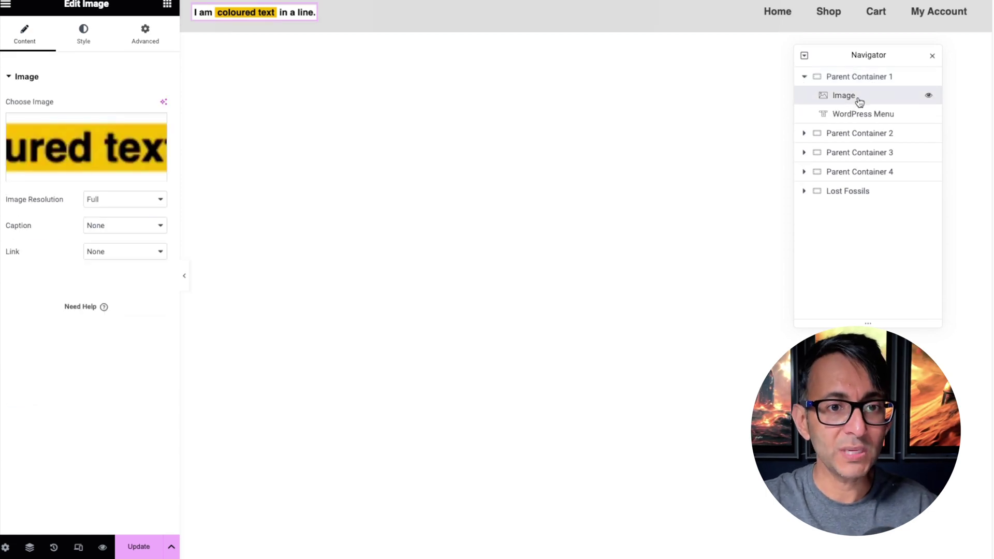
pyautogui.click(861, 117)
pyautogui.click(855, 99)
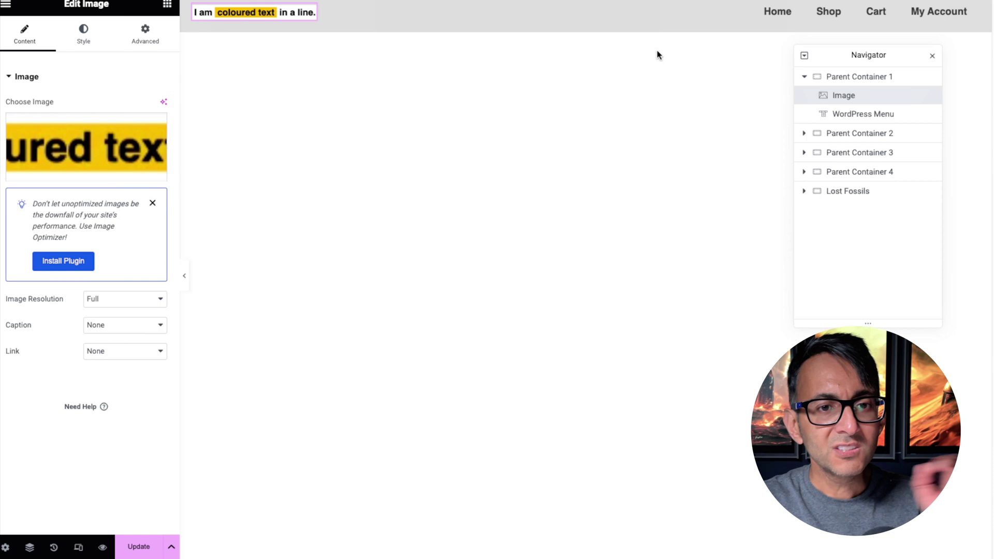
pyautogui.click(858, 76)
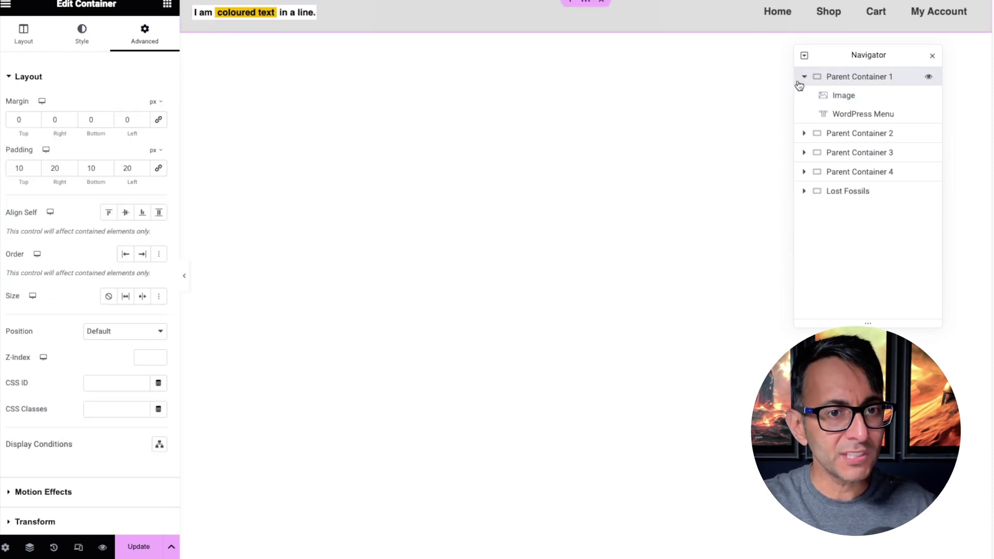
pyautogui.click(23, 32)
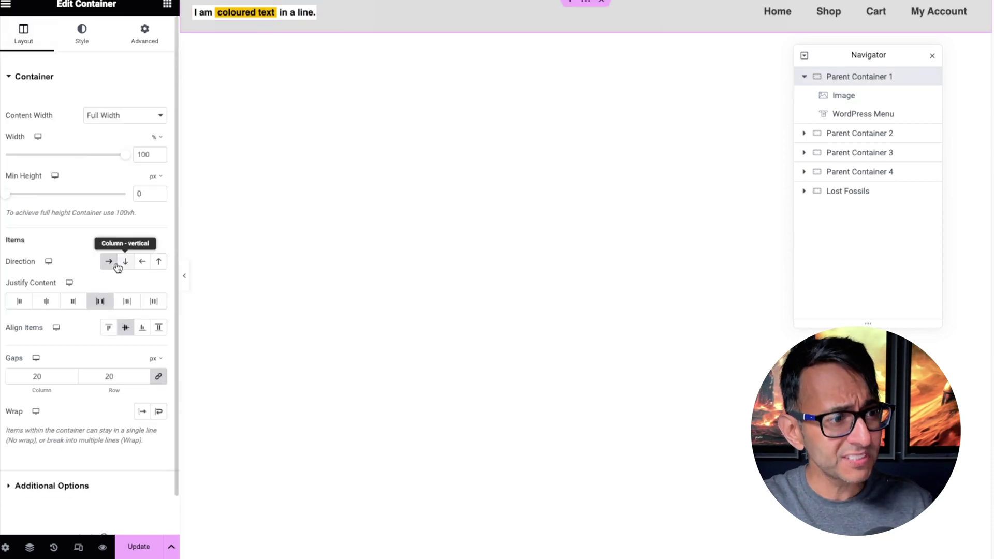
pyautogui.click(125, 262)
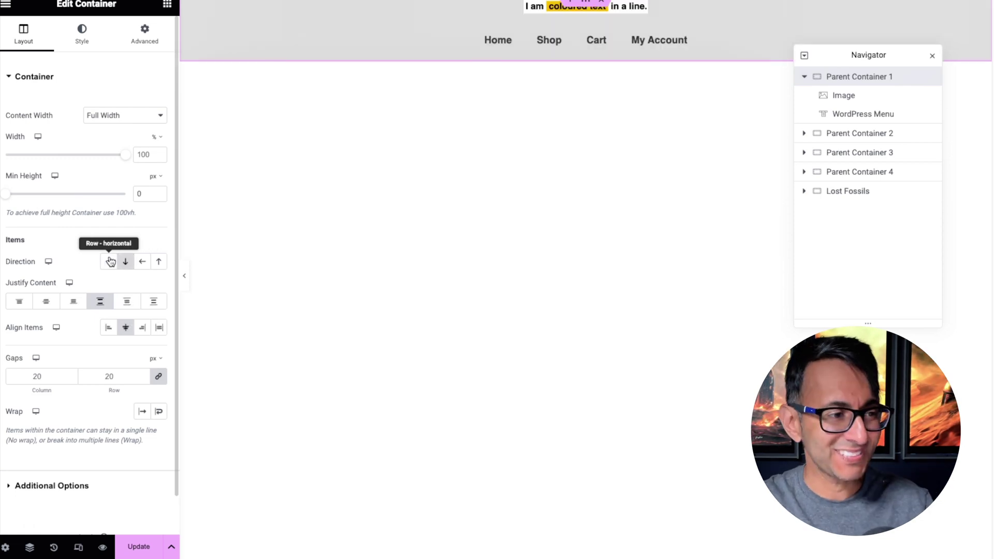
pyautogui.click(108, 260)
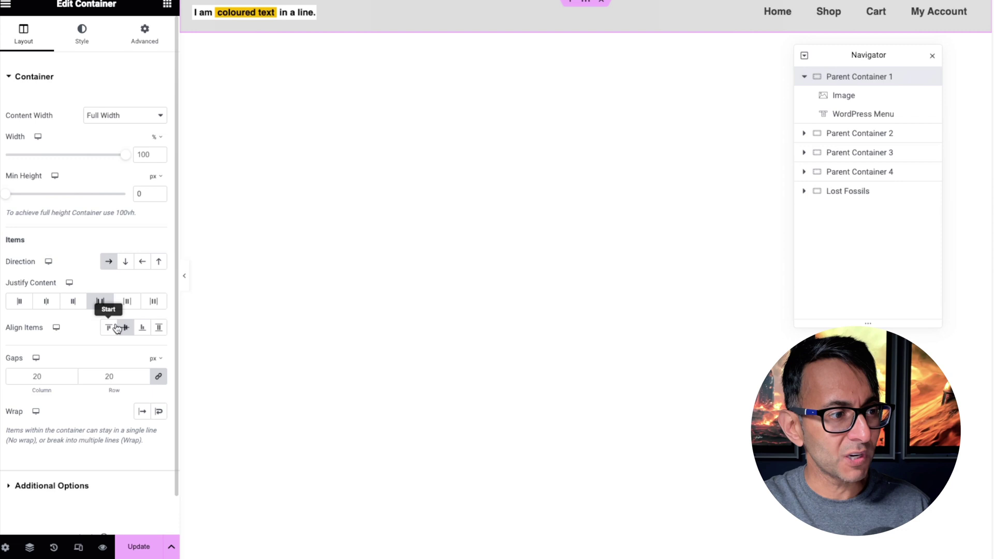
pyautogui.click(20, 301)
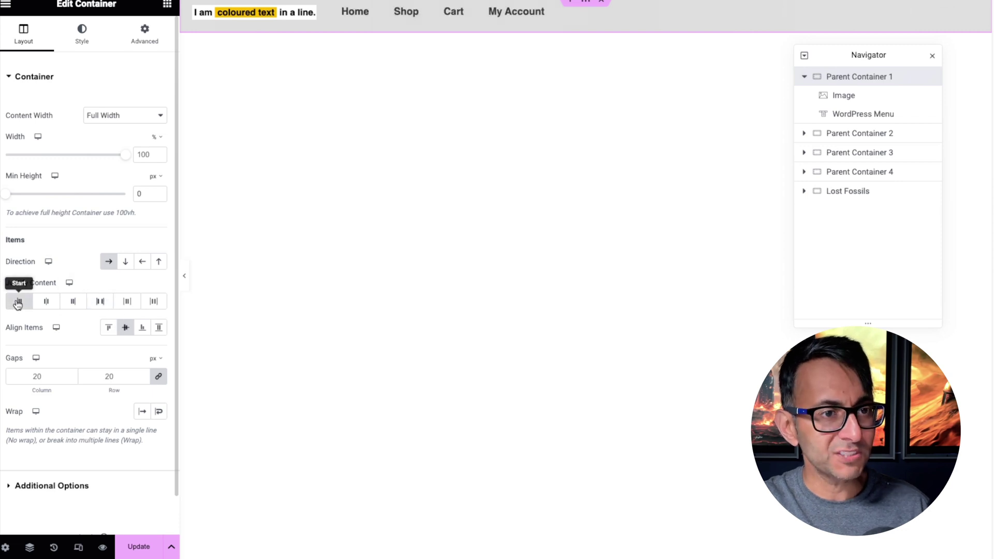
pyautogui.click(45, 302)
pyautogui.click(73, 302)
pyautogui.click(100, 302)
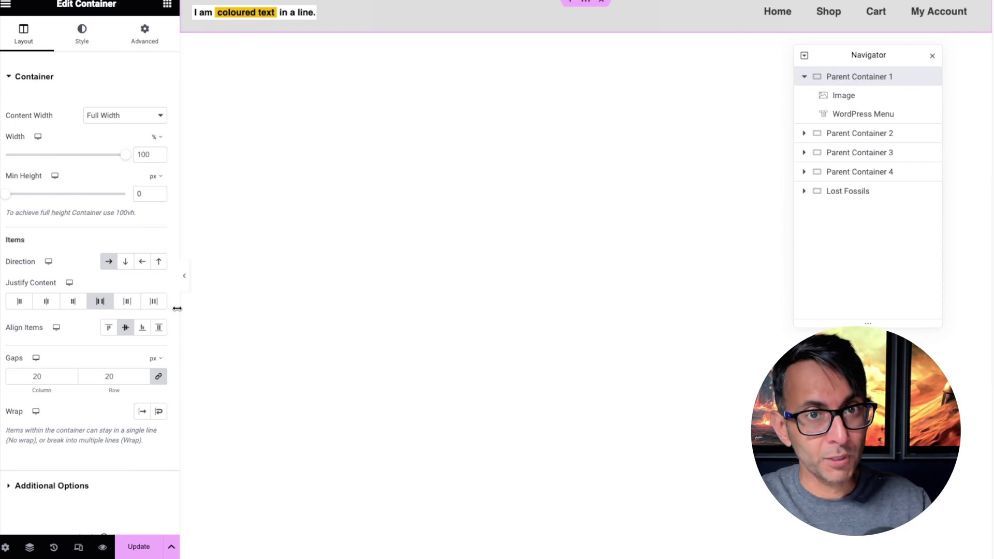
# Preview the header on mobile, return to desktop, and move the Navigator off the header.
pyautogui.click(78, 547)
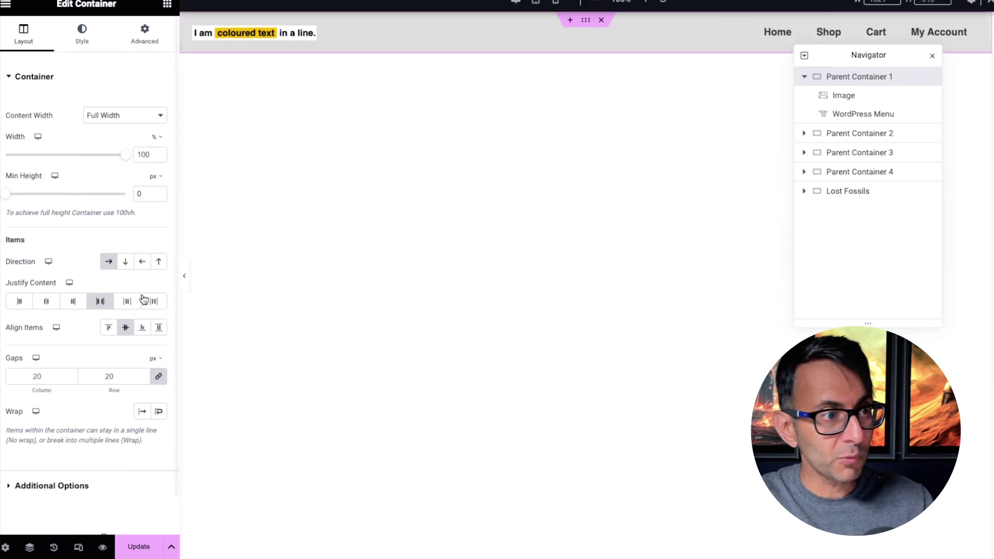
pyautogui.click(556, 4)
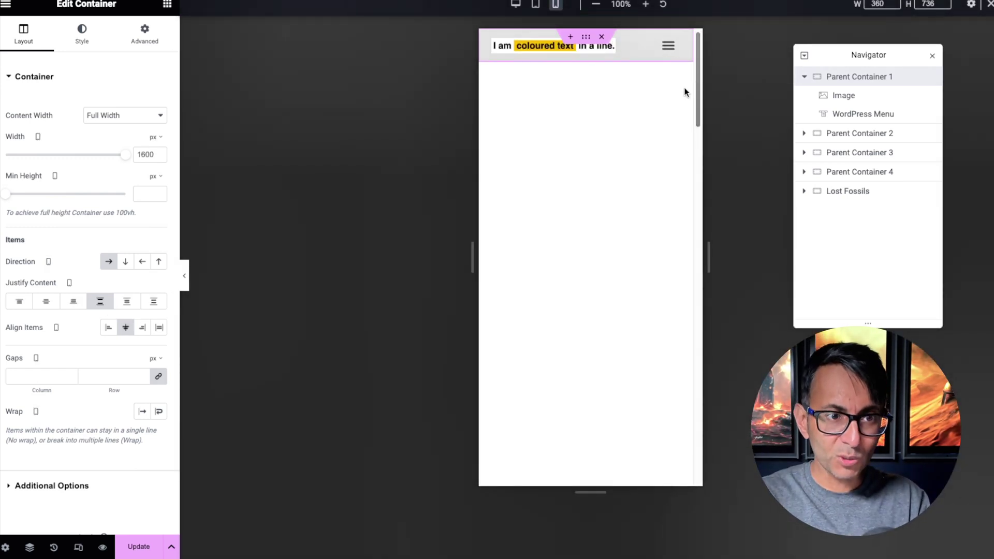
pyautogui.click(516, 5)
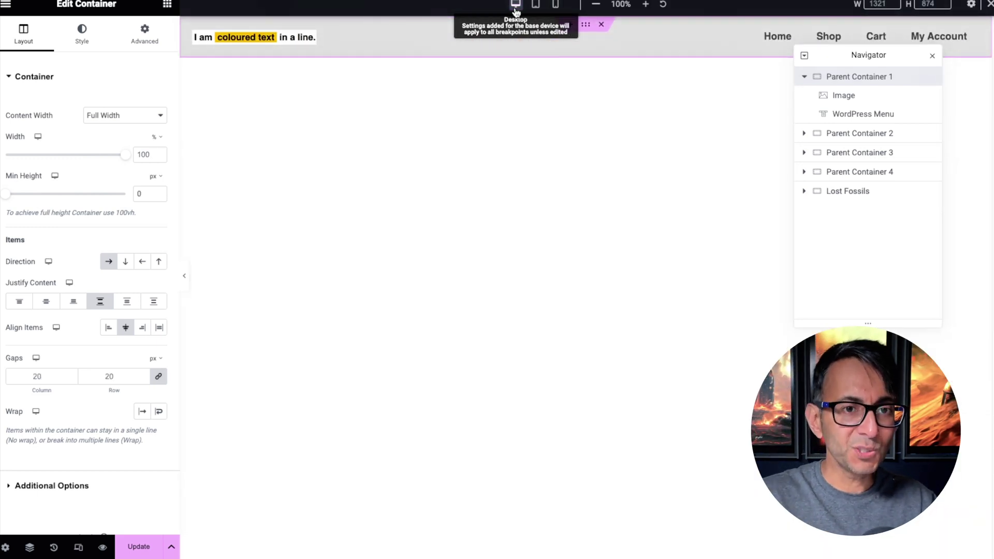
pyautogui.moveTo(865, 51); pyautogui.dragTo(601, 170)
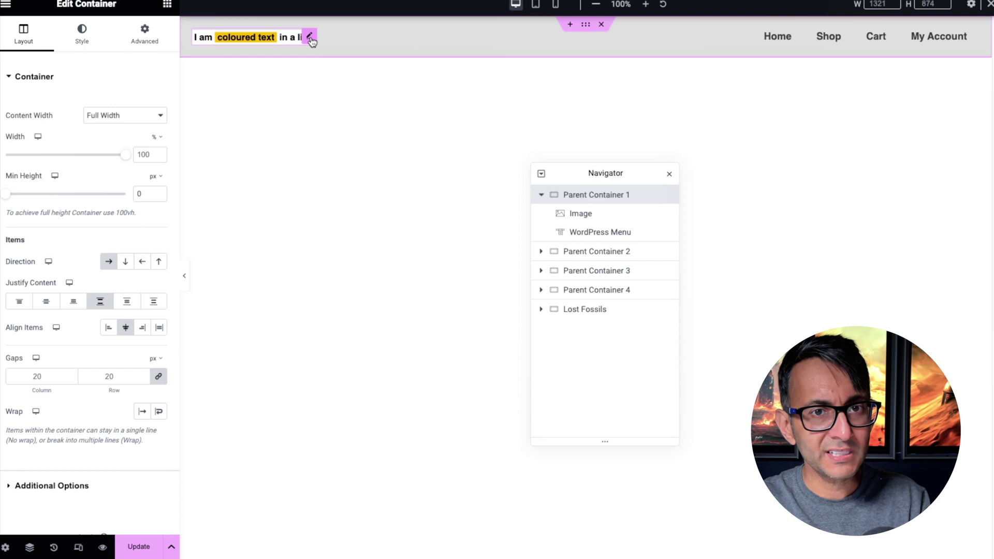
pyautogui.click(310, 38)
pyautogui.click(83, 34)
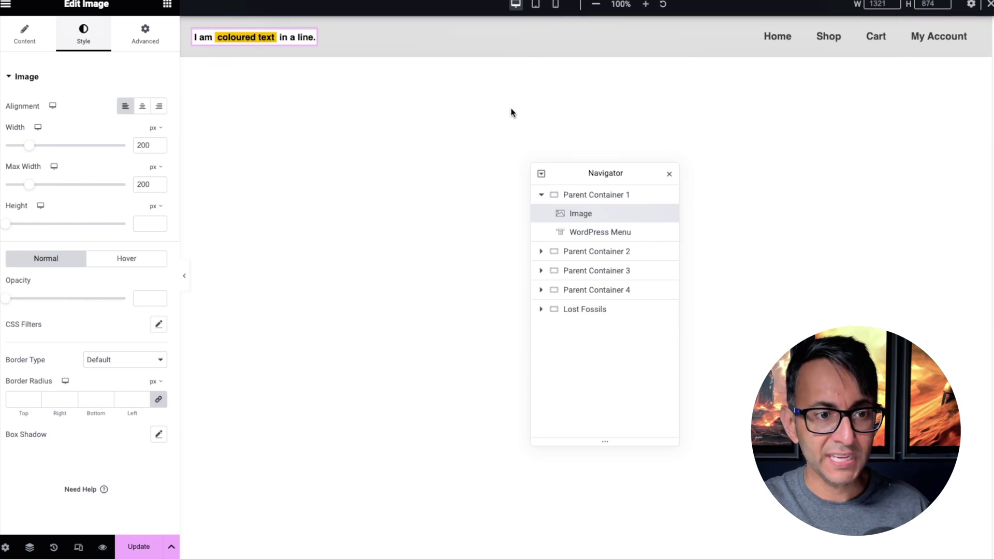
pyautogui.click(595, 195)
pyautogui.click(144, 35)
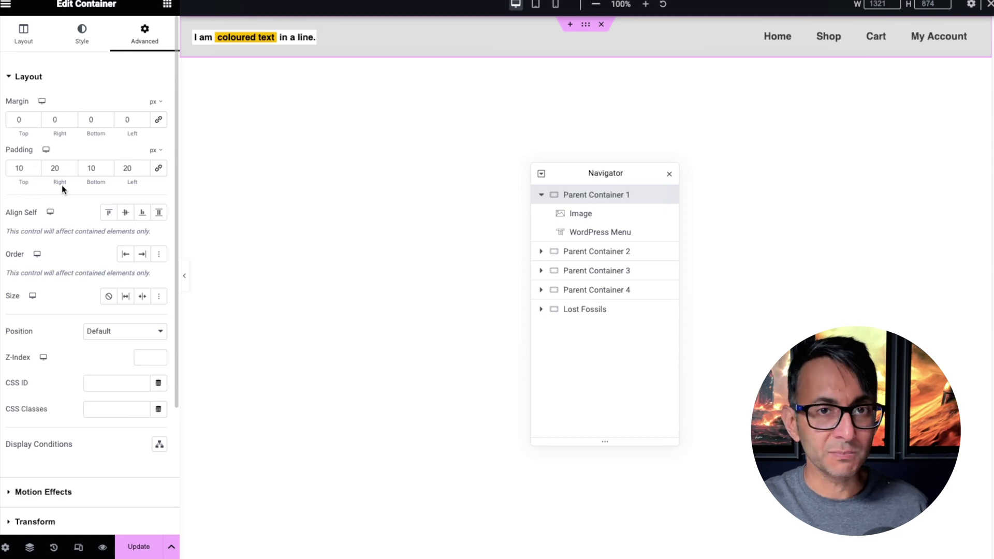
pyautogui.doubleClick(18, 169)
pyautogui.write('0')
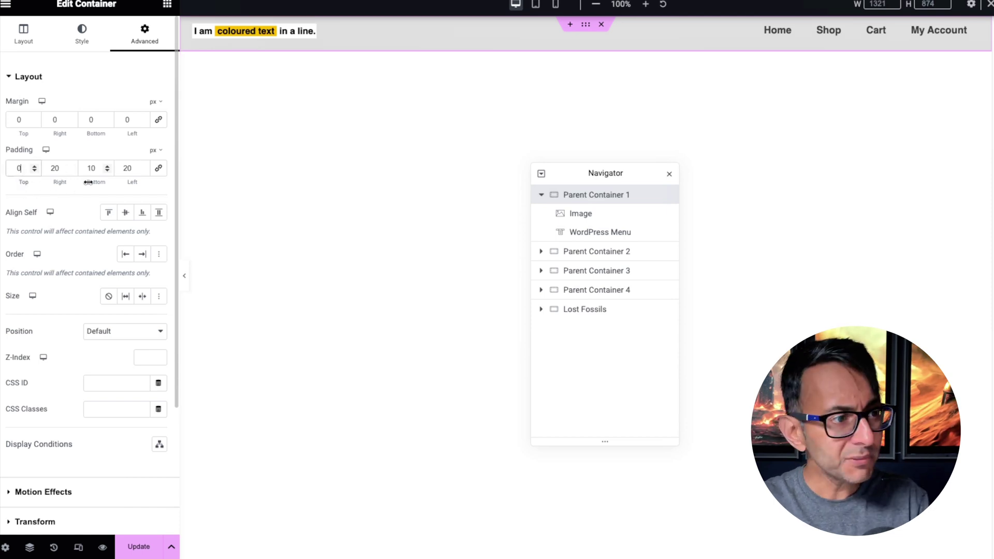
pyautogui.doubleClick(89, 168)
pyautogui.write('0')
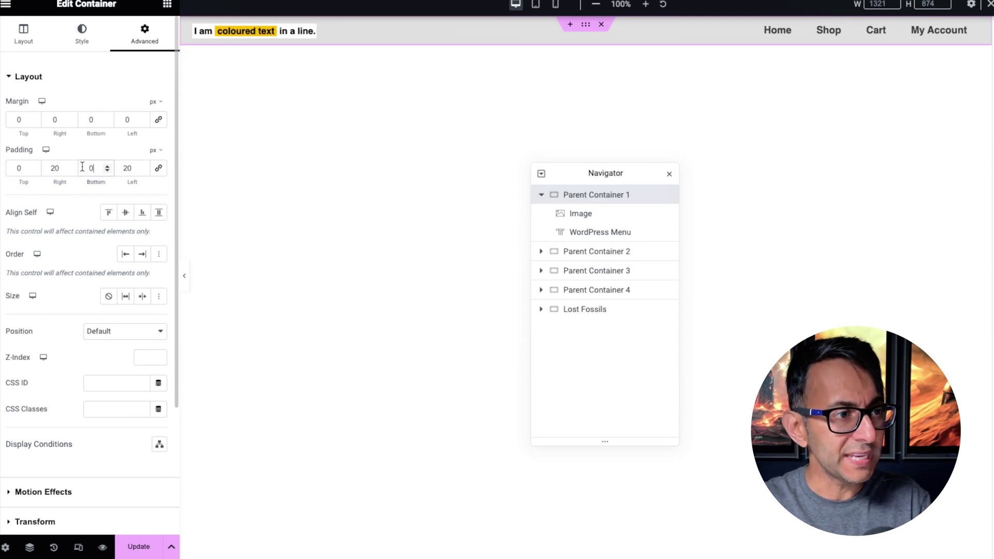
pyautogui.click(266, 43)
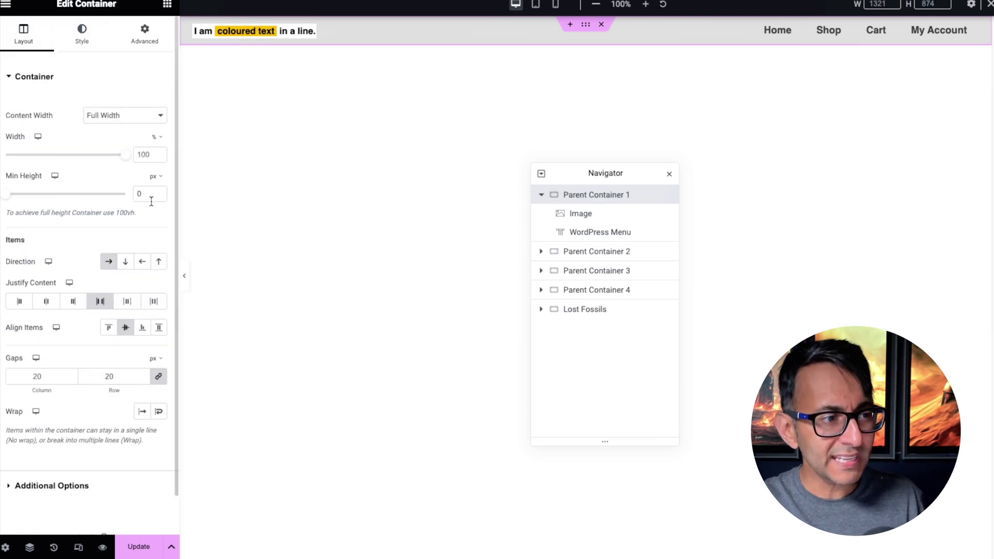
pyautogui.click(153, 194)
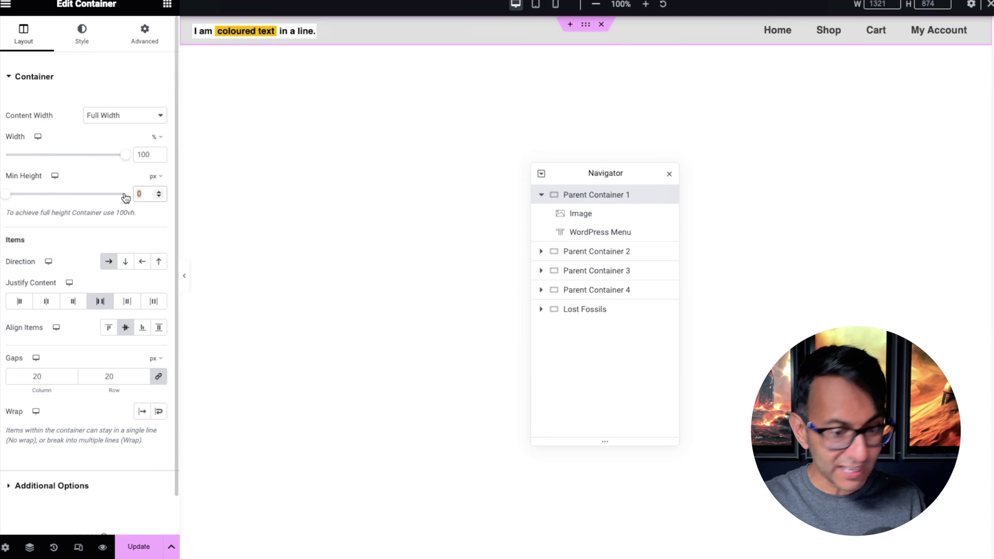
pyautogui.press('BackSpace')
pyautogui.write('0')
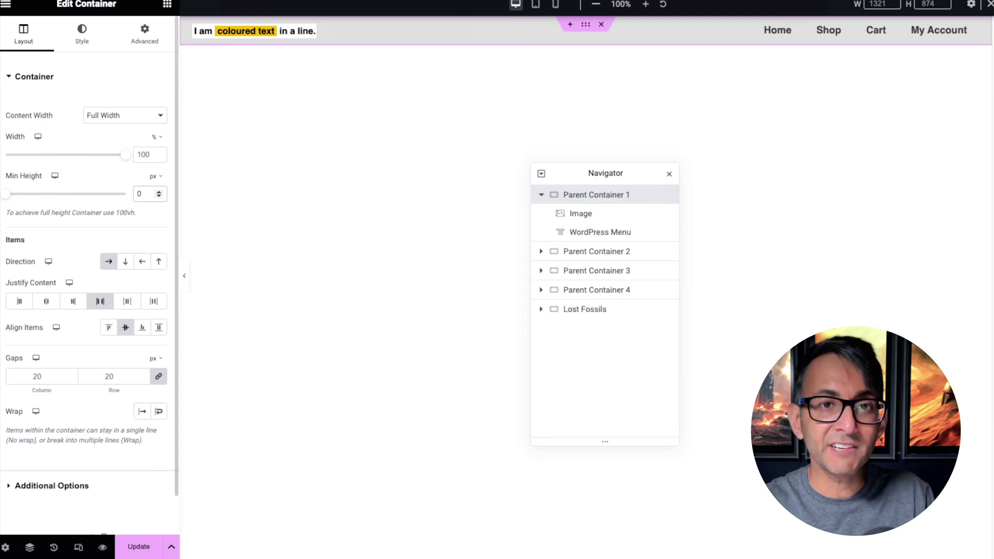
pyautogui.click(145, 34)
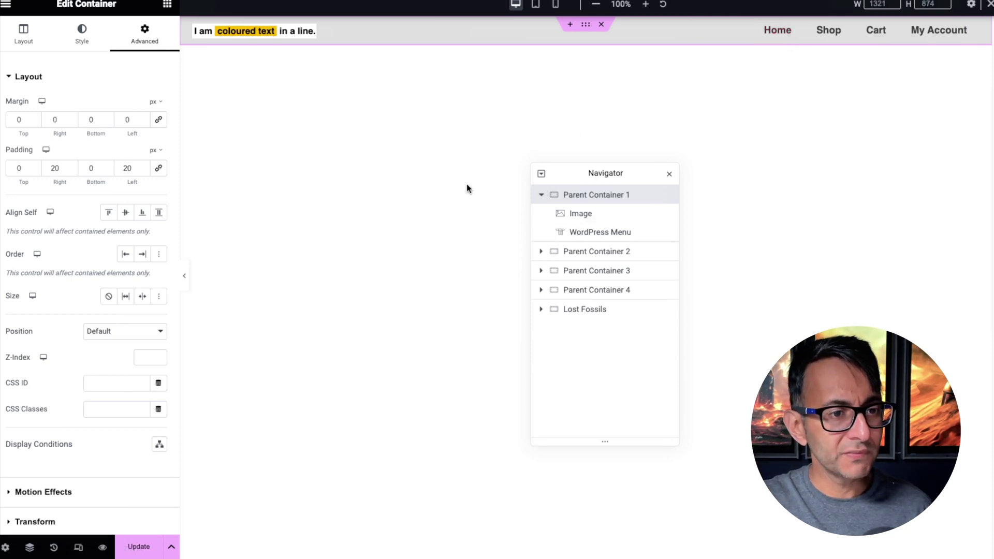
pyautogui.click(37, 174)
pyautogui.write('10')
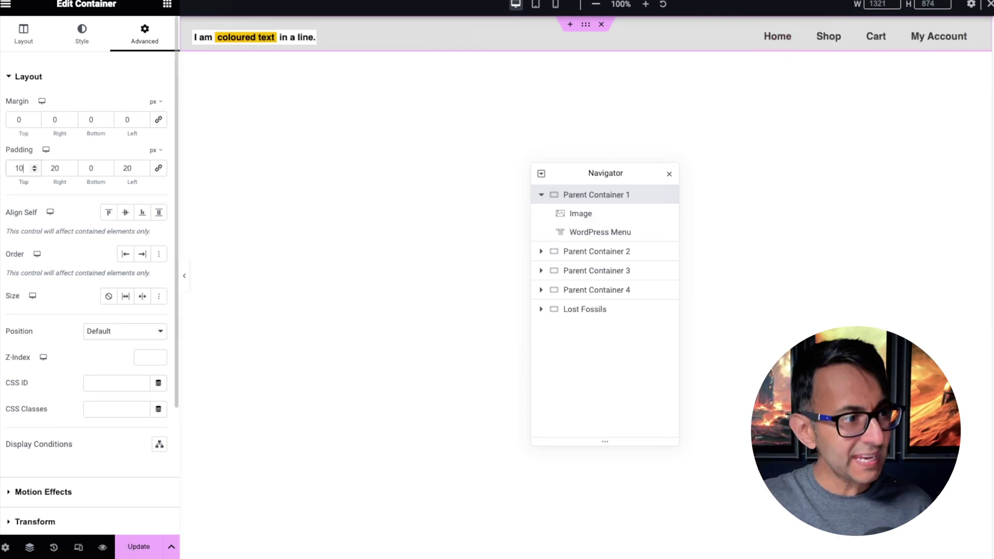
pyautogui.press('Tab')
pyautogui.press('Tab')
pyautogui.write('10')
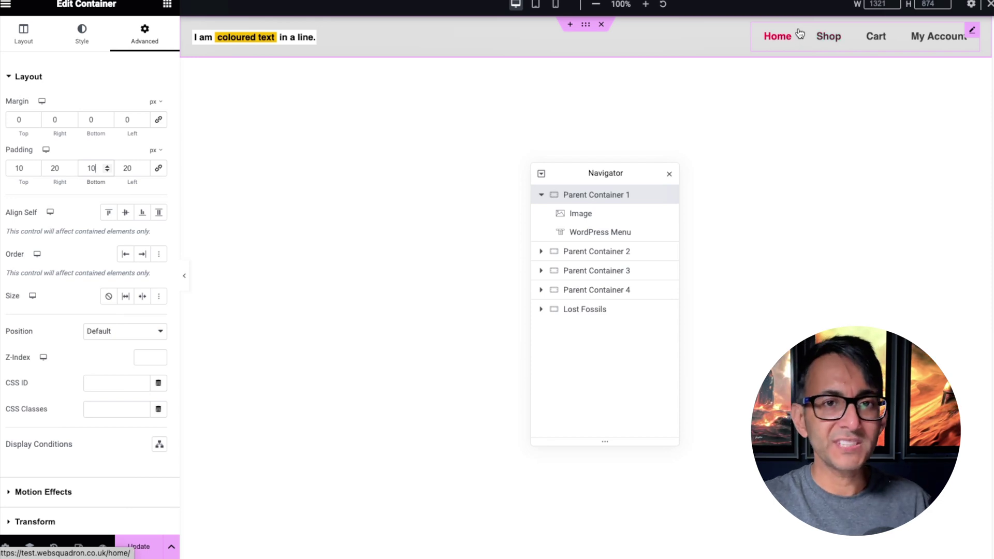
# Keep the WordPress Menu's hover pointer at None and set its main menu vertical padding to 0.
pyautogui.click(970, 31)
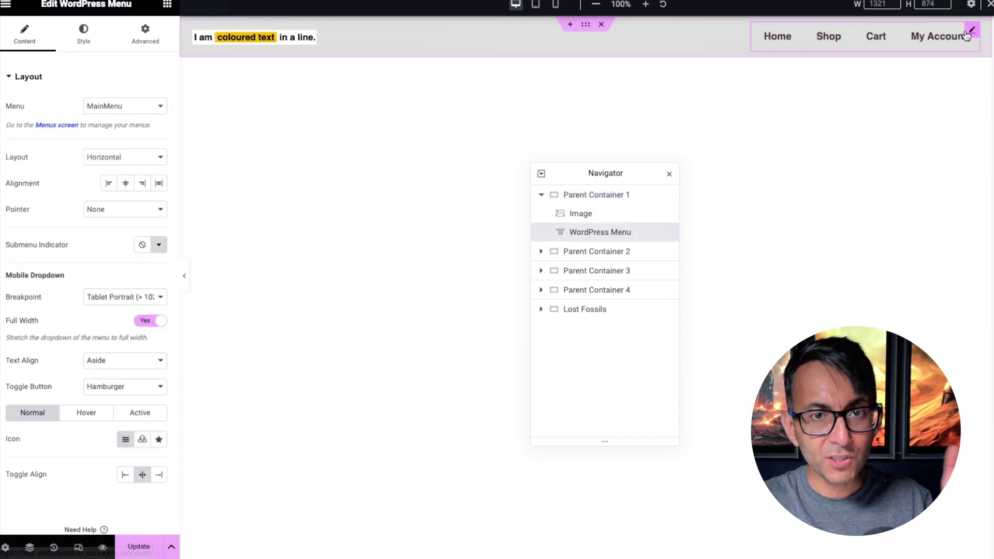
pyautogui.click(110, 211)
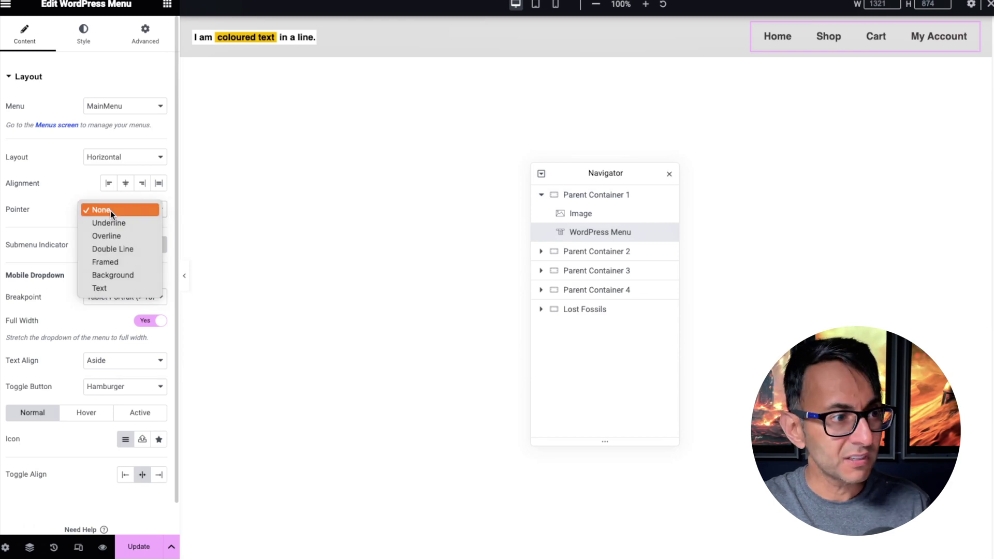
pyautogui.click(110, 210)
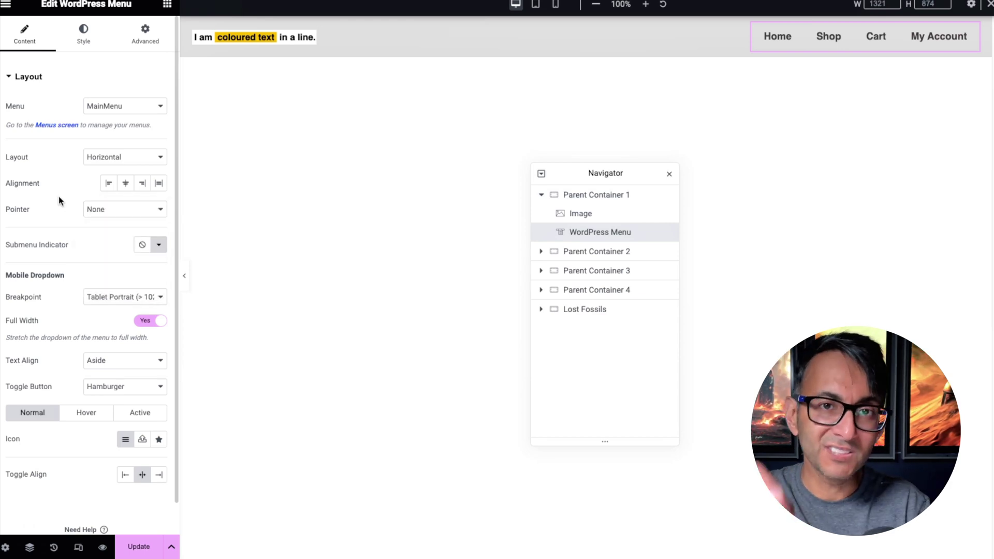
pyautogui.click(71, 38)
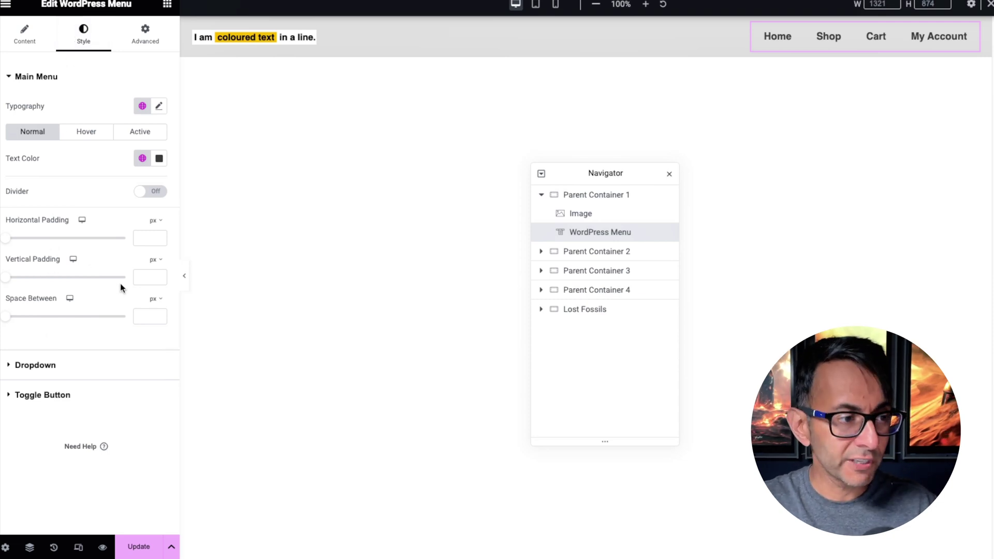
pyautogui.click(151, 278)
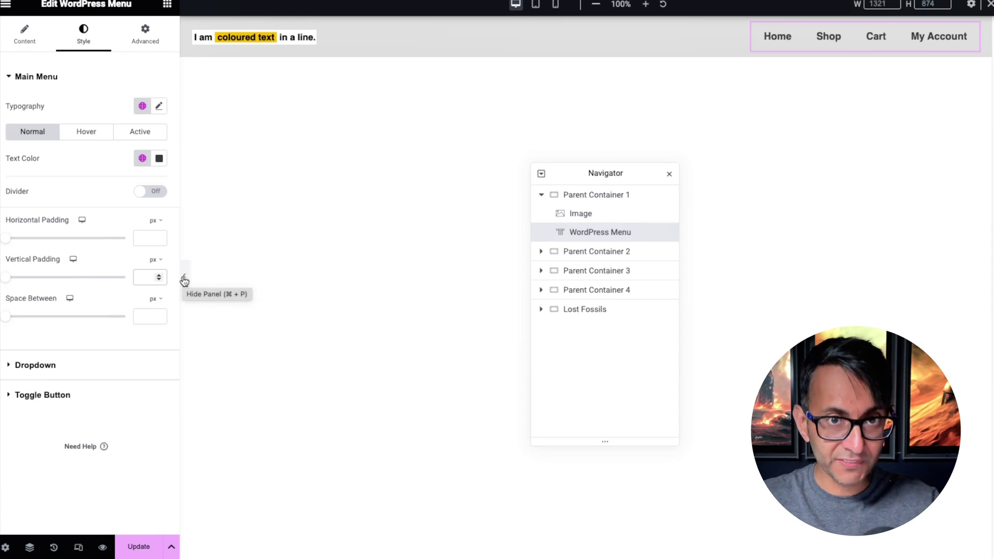
pyautogui.write('0')
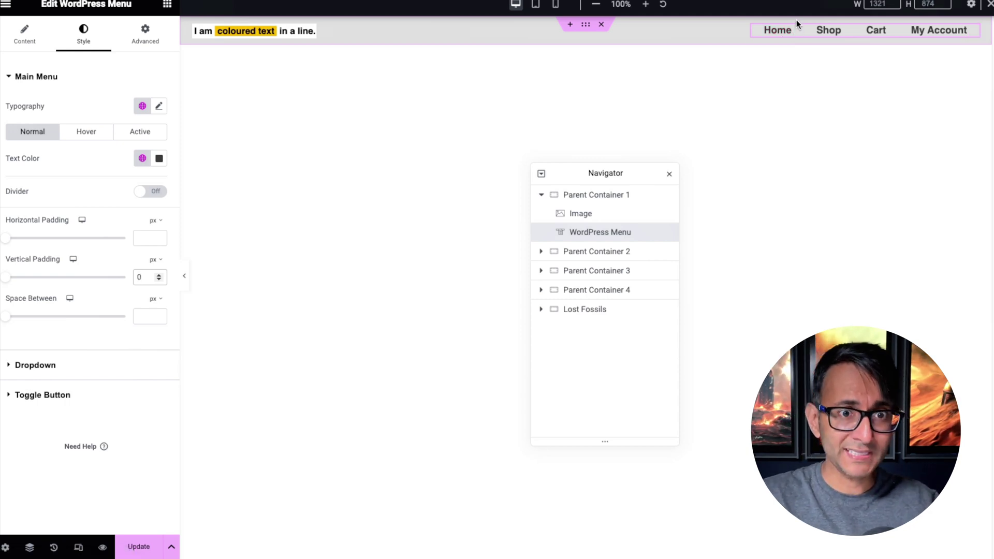
pyautogui.click(582, 200)
pyautogui.doubleClick(18, 168)
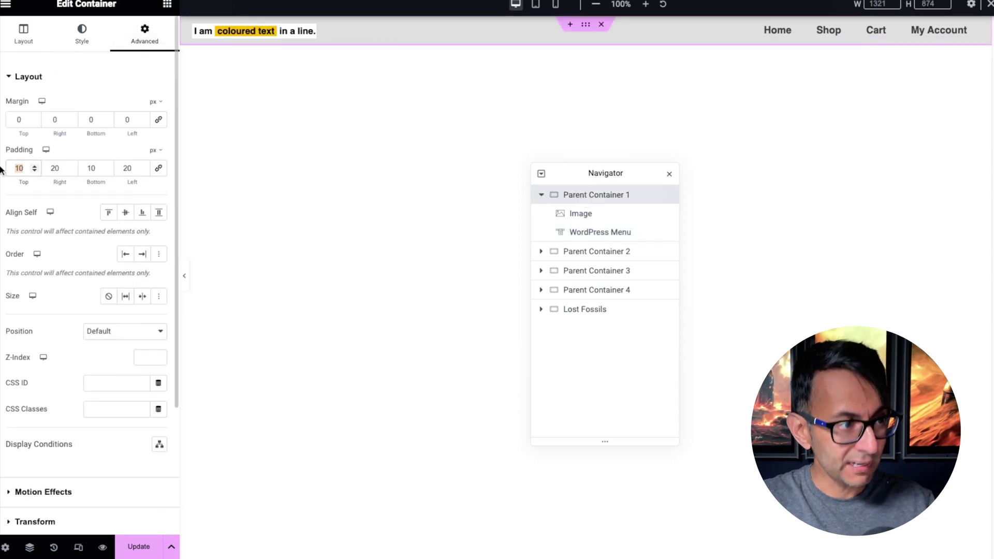
pyautogui.write('00')
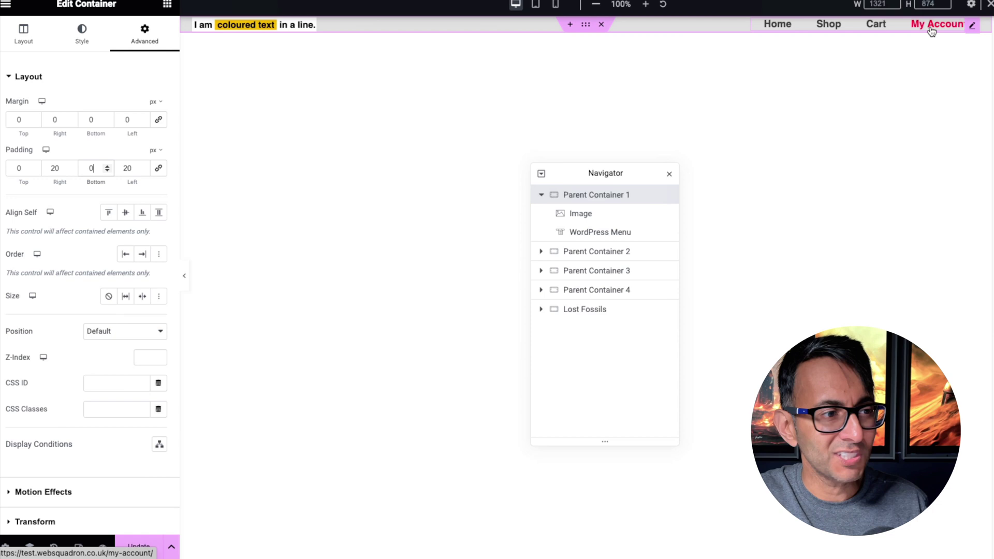
pyautogui.click(19, 168)
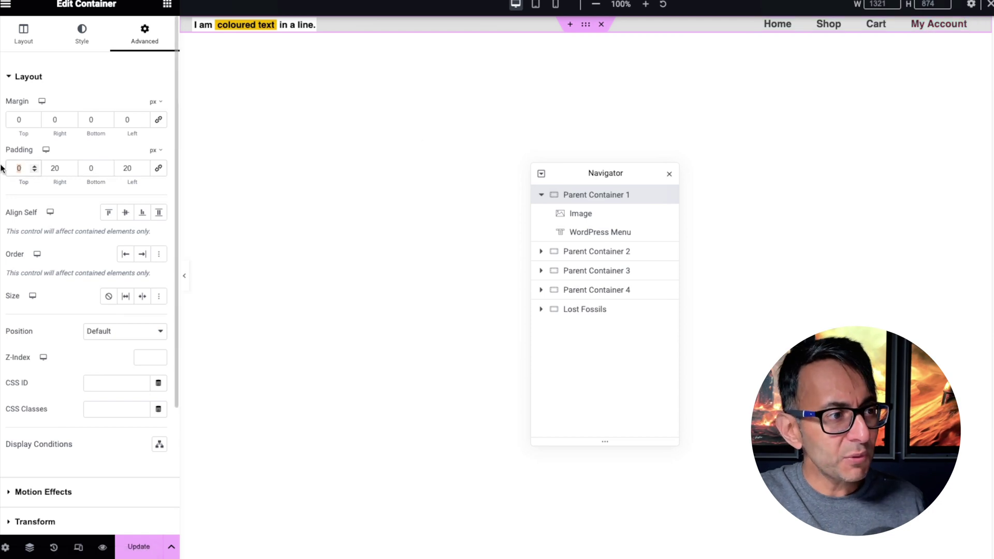
pyautogui.write('10')
pyautogui.press('Tab')
pyautogui.press('Tab')
pyautogui.write('10')
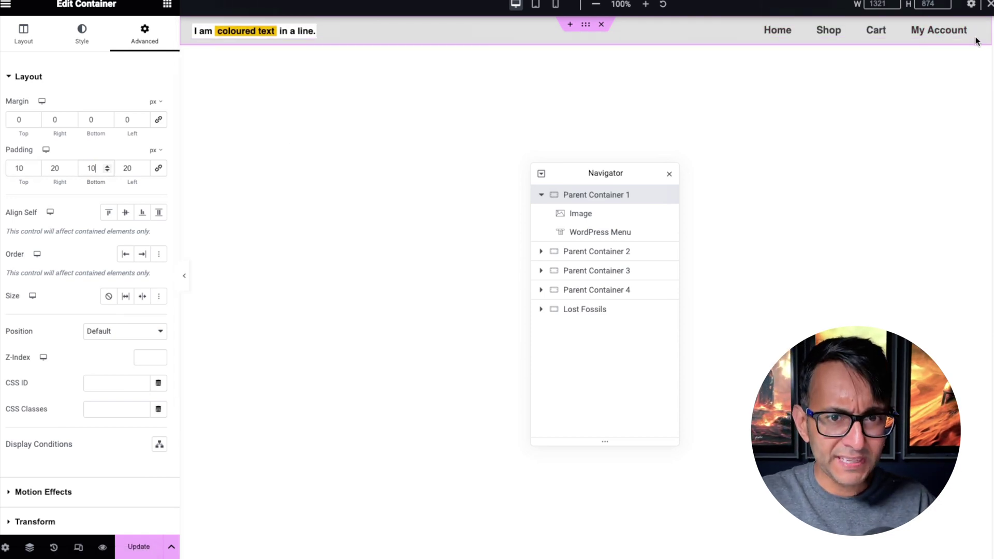
pyautogui.click(901, 35)
pyautogui.click(144, 277)
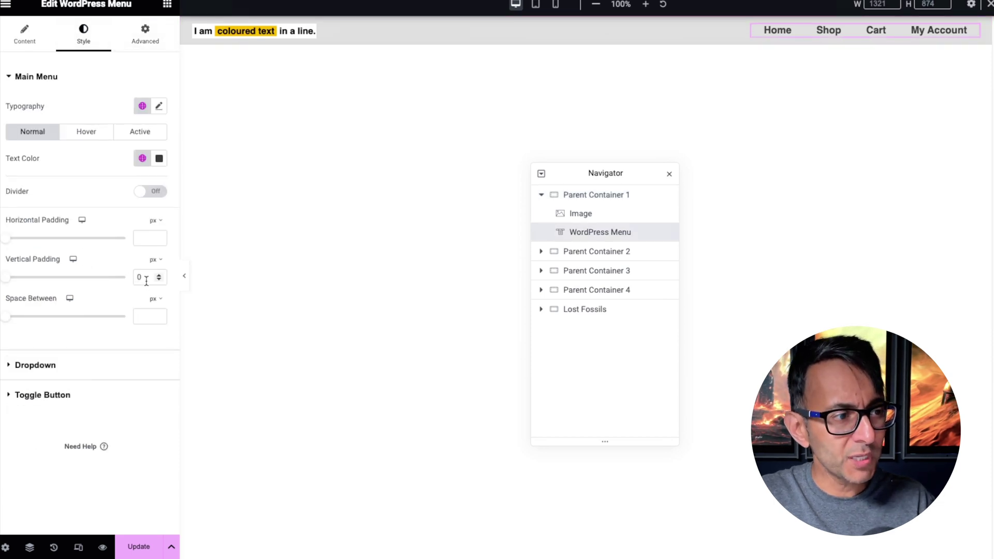
pyautogui.press('BackSpace')
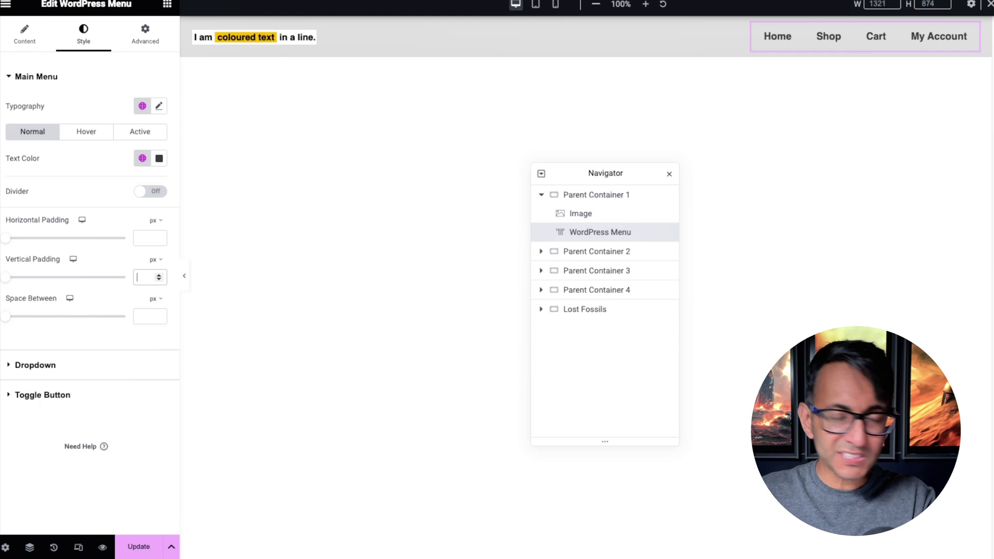
pyautogui.write('0')
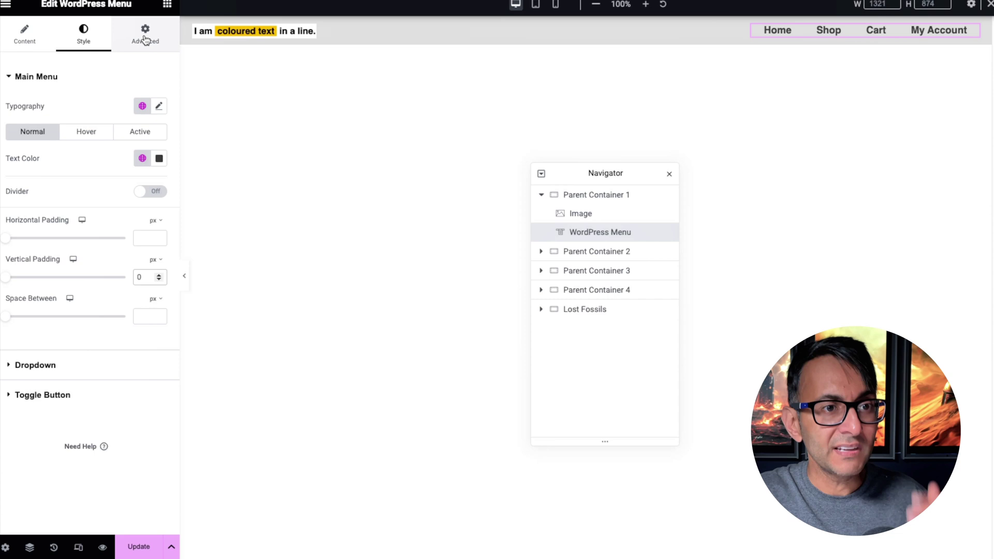
pyautogui.click(555, 5)
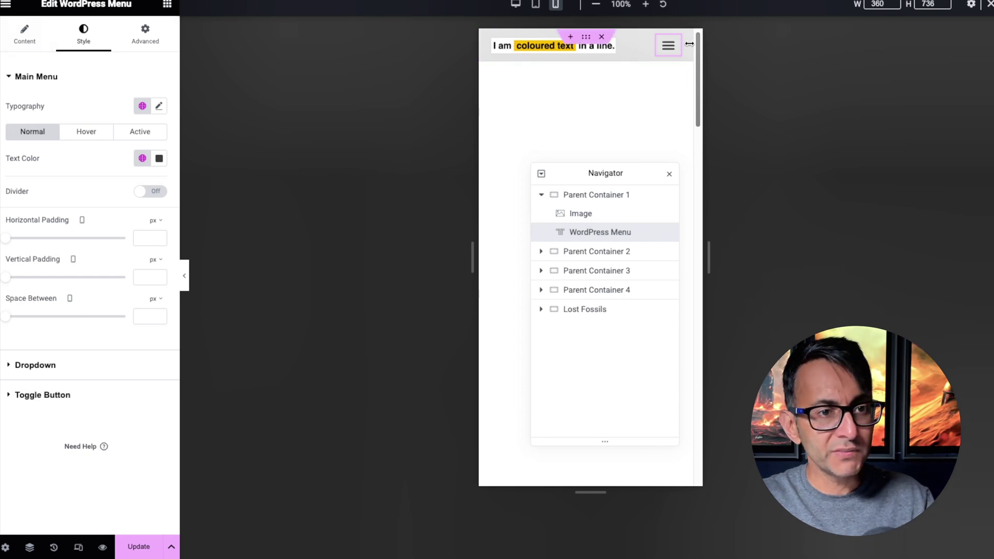
pyautogui.click(24, 36)
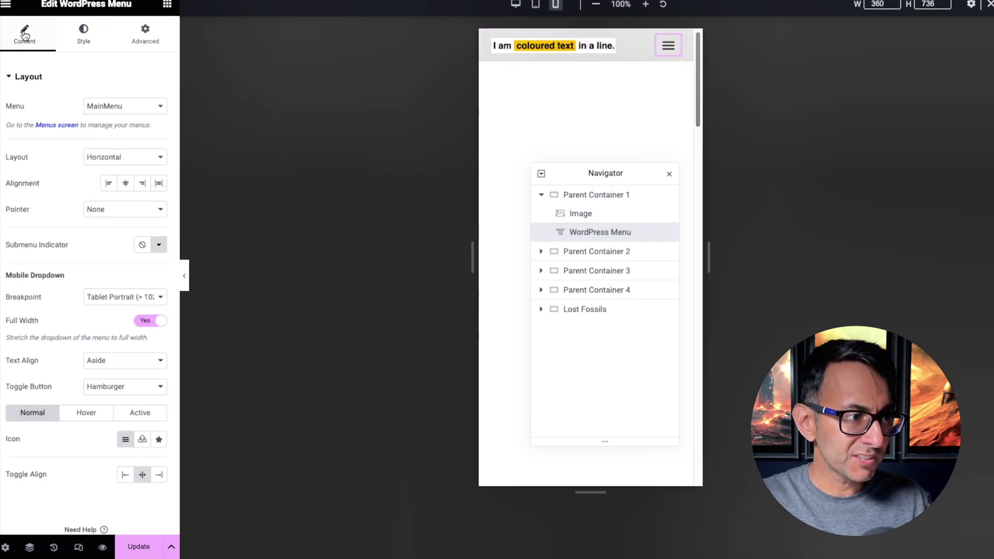
pyautogui.click(154, 322)
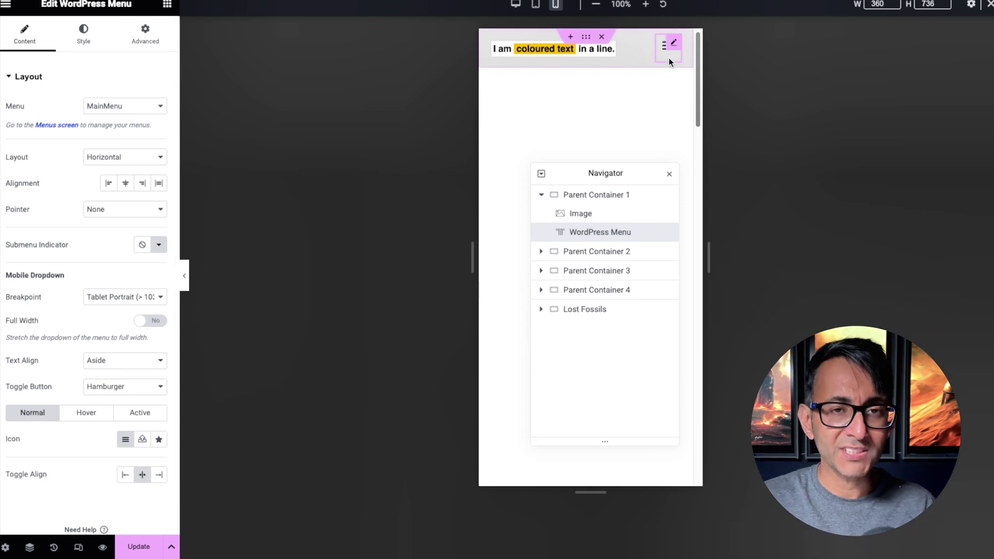
pyautogui.click(139, 36)
pyautogui.click(107, 122)
pyautogui.click(106, 122)
pyautogui.click(106, 122)
pyautogui.click(107, 123)
pyautogui.click(107, 122)
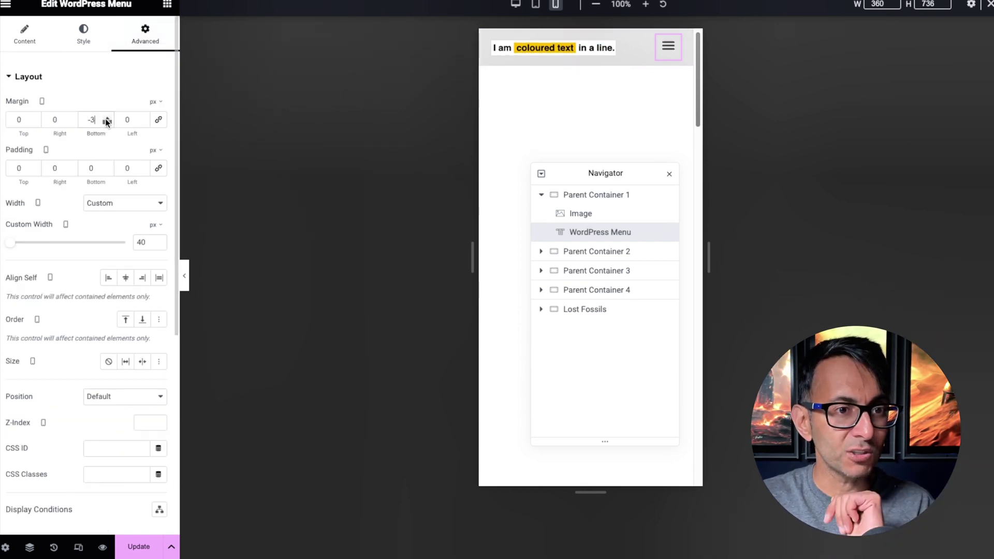
pyautogui.click(107, 122)
pyautogui.click(107, 122)
pyautogui.click(107, 122)
pyautogui.click(106, 123)
pyautogui.click(106, 122)
pyautogui.click(107, 122)
pyautogui.click(107, 122)
pyautogui.moveTo(103, 120); pyautogui.dragTo(77, 114)
pyautogui.press('BackSpace')
pyautogui.click(25, 34)
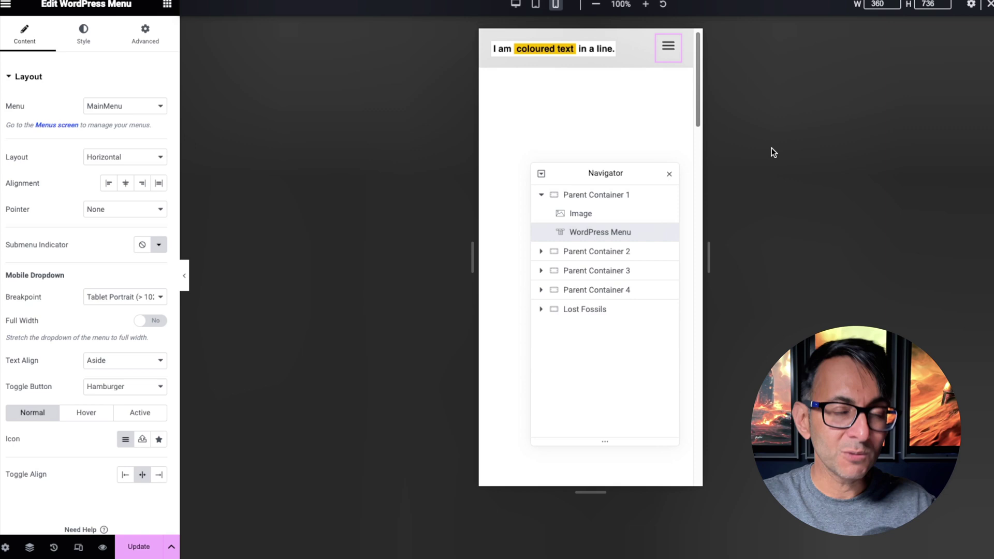
pyautogui.click(154, 321)
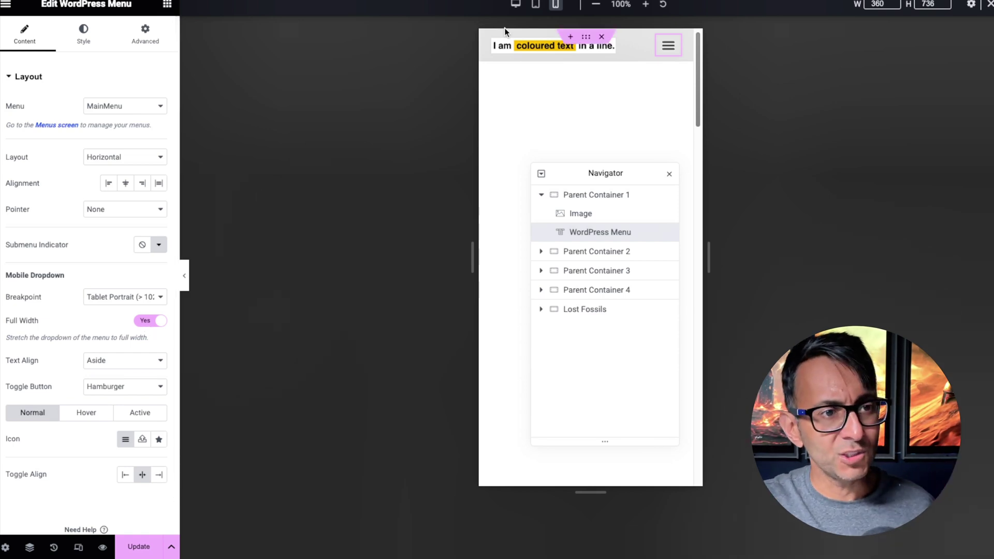
pyautogui.click(516, 6)
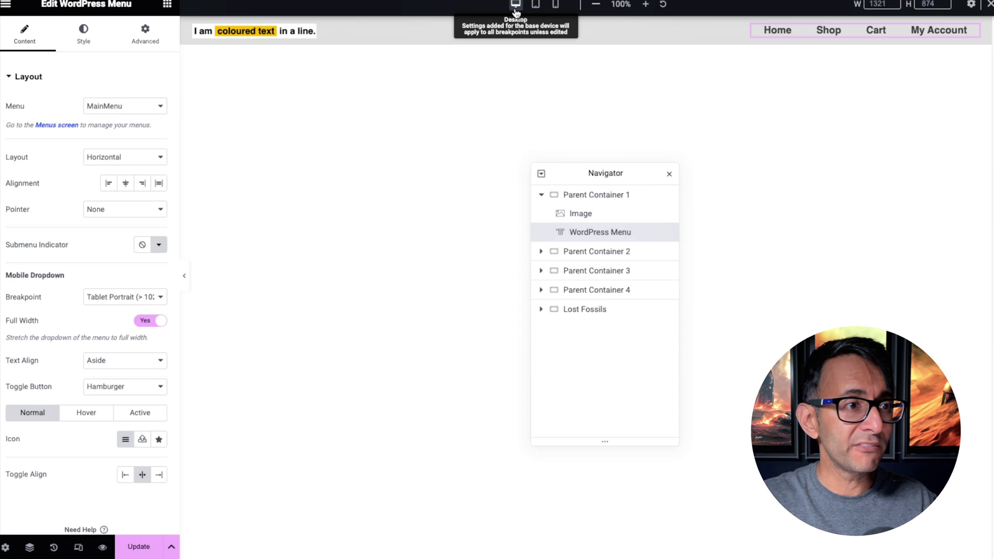
# Set Parent Container 2's linked border radius to 1000 and preview the pill shape.
pyautogui.click(597, 254)
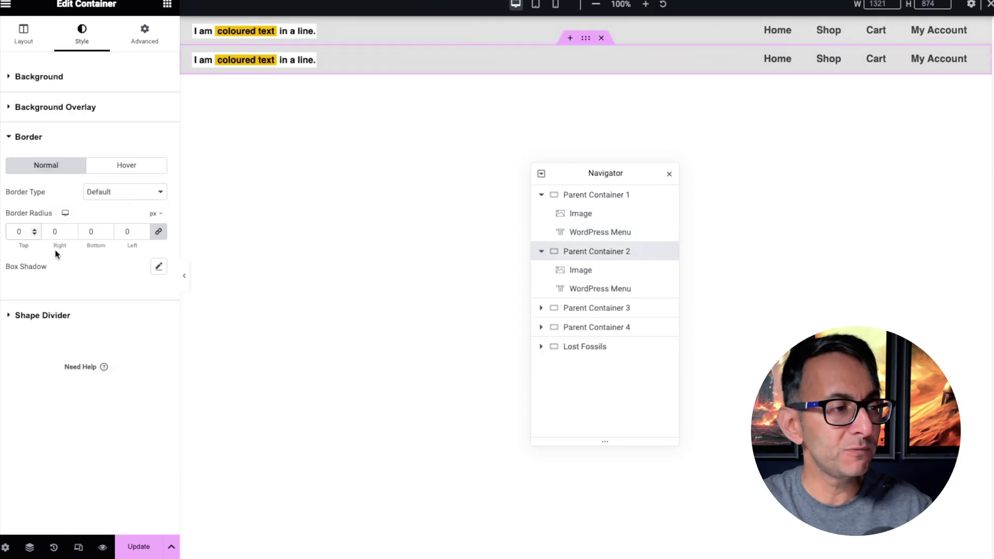
pyautogui.click(25, 227)
pyautogui.press('BackSpace')
pyautogui.write('1000')
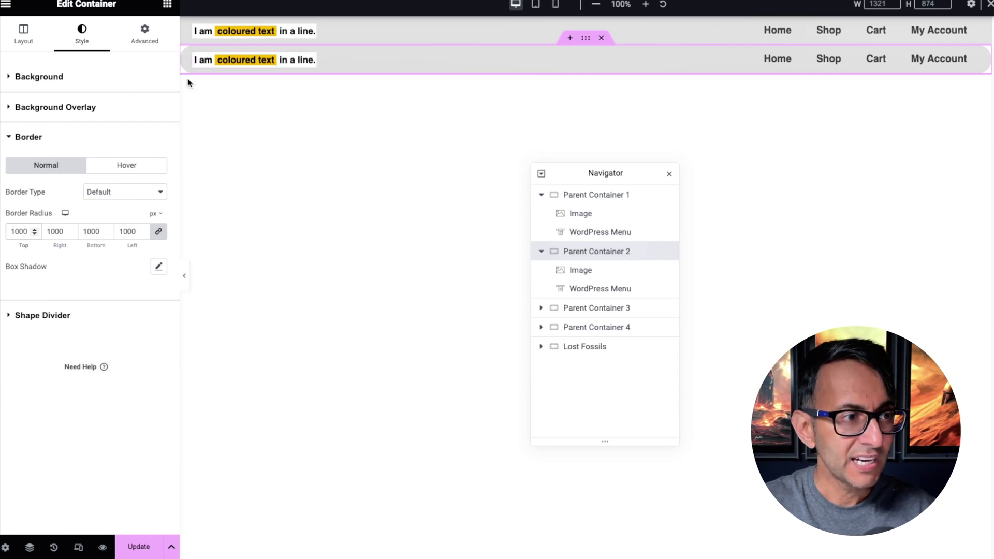
pyautogui.click(184, 275)
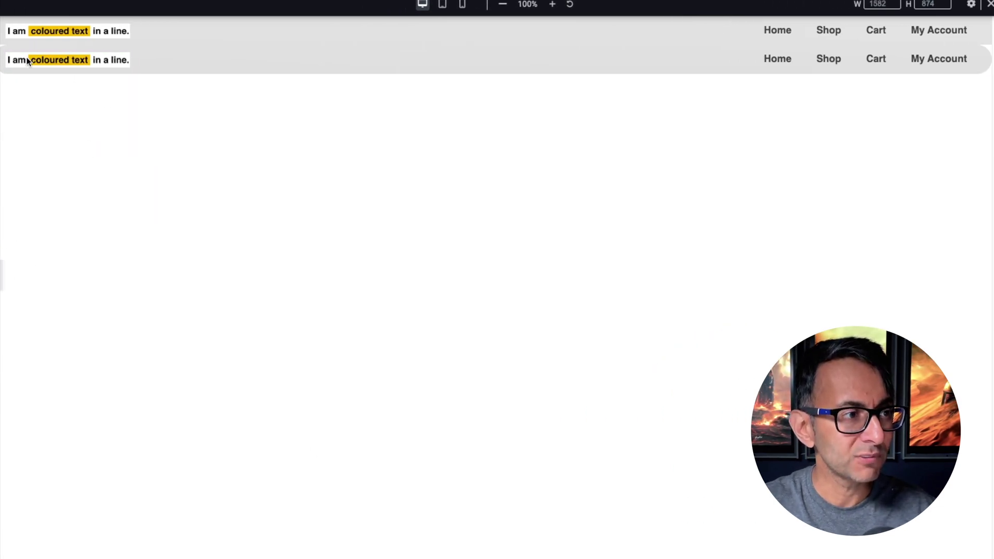
pyautogui.click(2, 282)
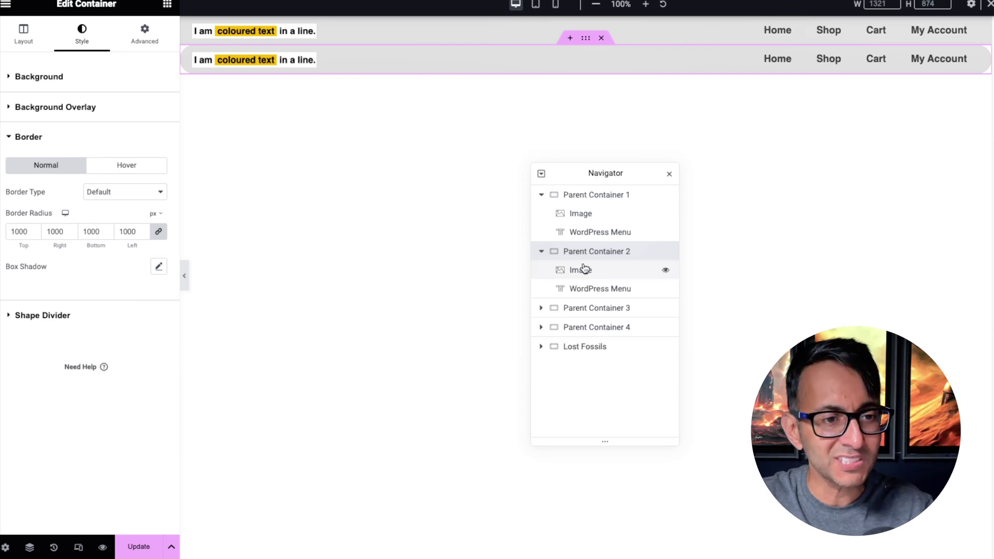
# Set the second header's linked margin to 30 px in the Advanced settings.
pyautogui.click(157, 38)
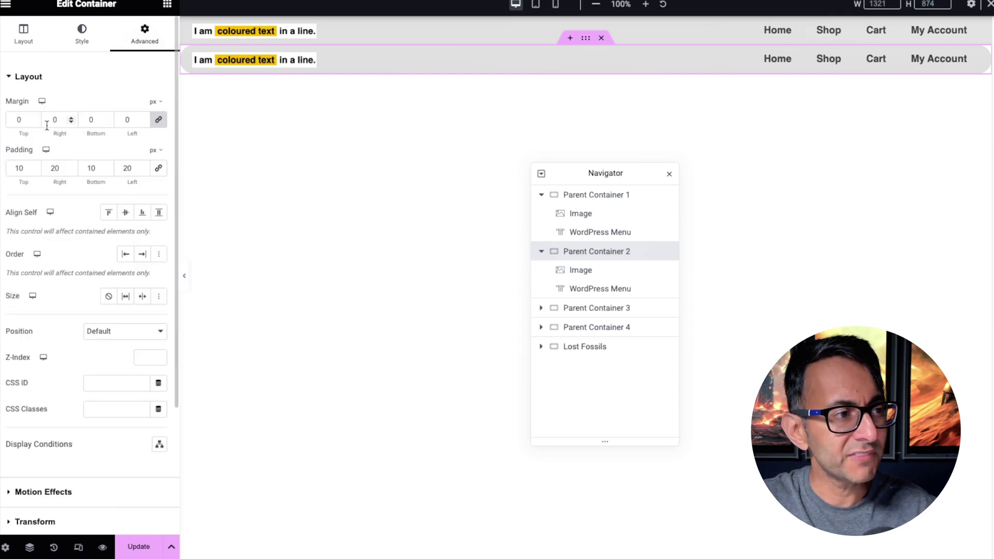
pyautogui.doubleClick(18, 120)
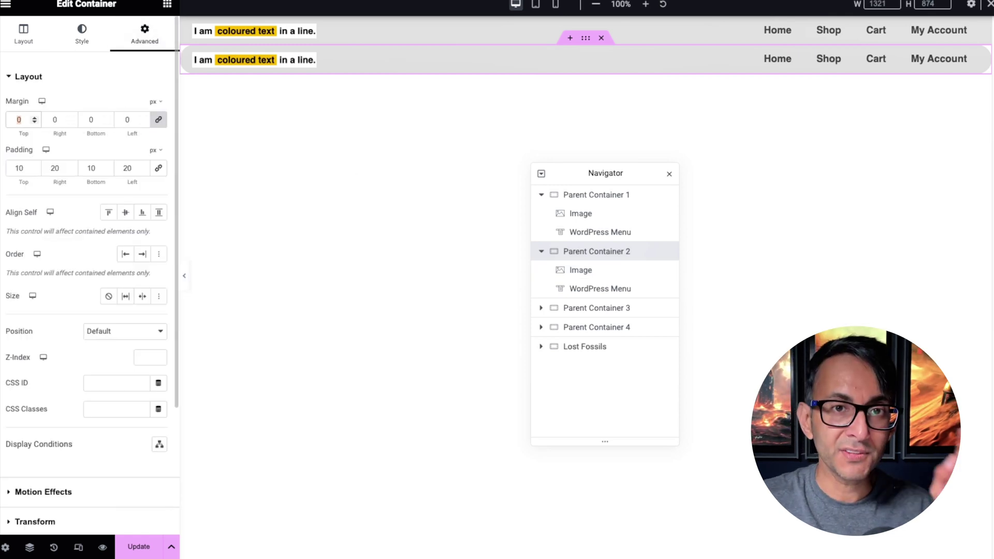
pyautogui.write('30')
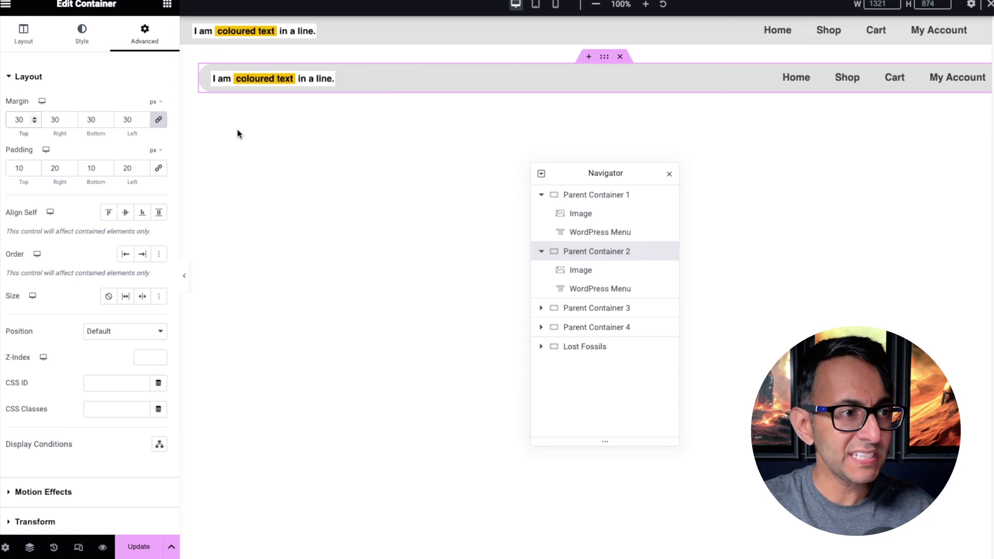
# Try right margin values from 0 down to -26, then bring up the Preview option.
pyautogui.moveTo(988, 80)
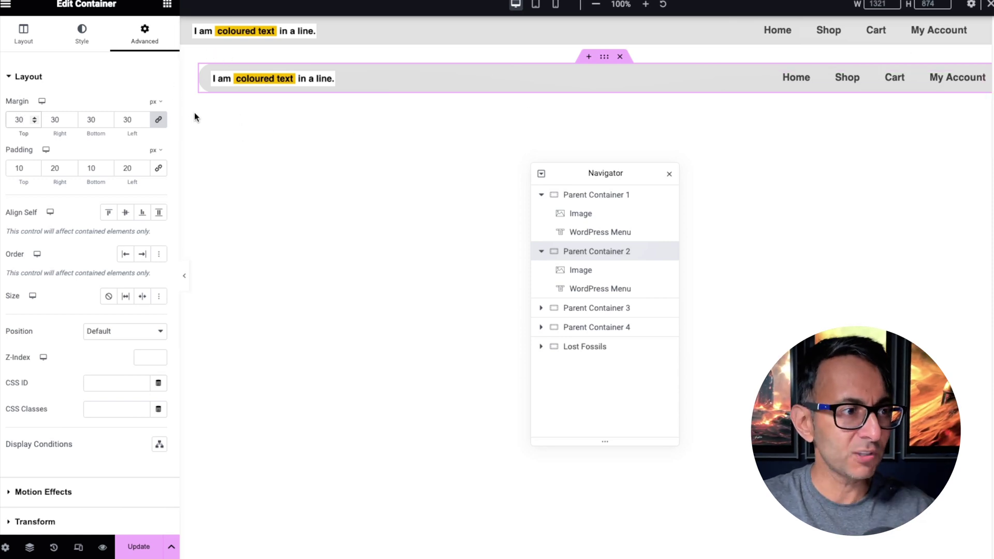
pyautogui.moveTo(60, 120); pyautogui.dragTo(52, 120)
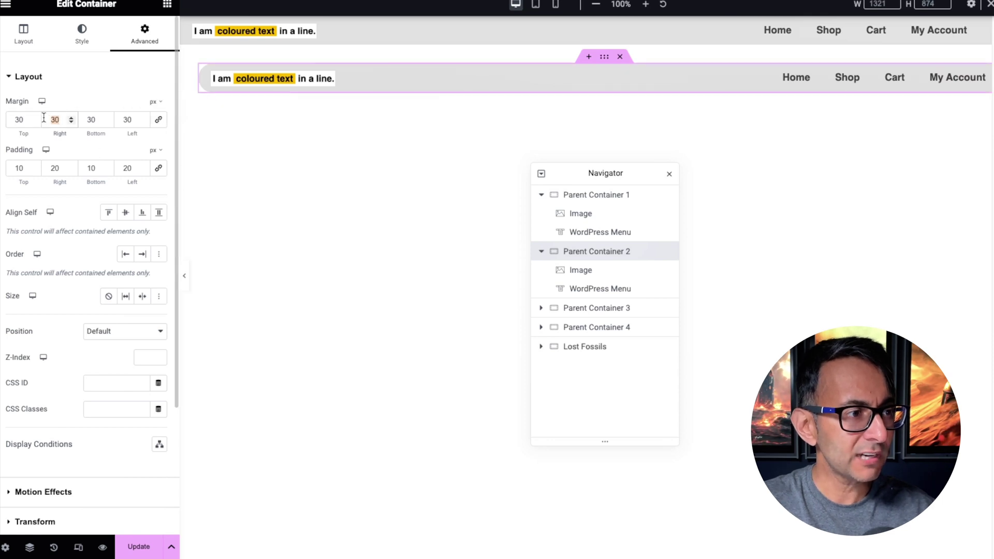
pyautogui.write('0')
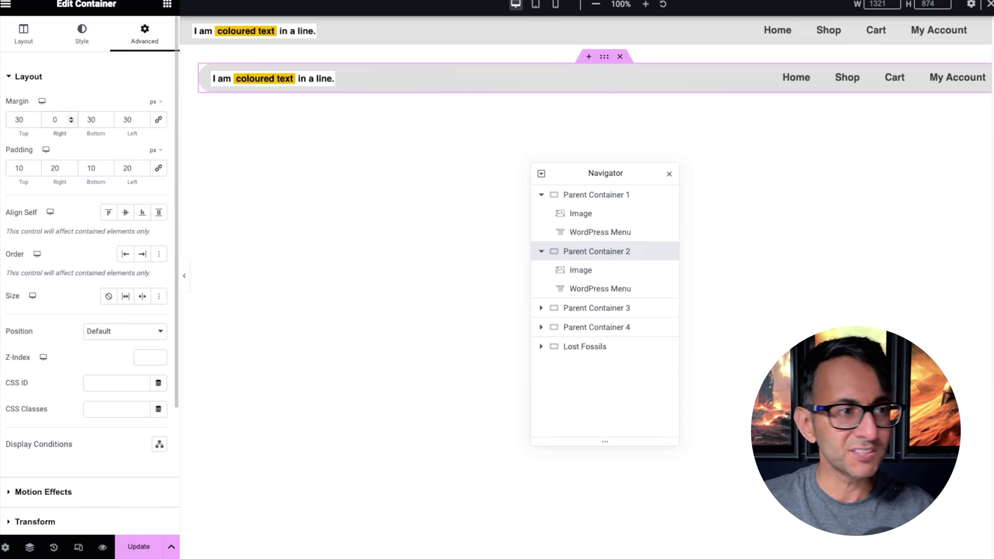
pyautogui.click(71, 123)
pyautogui.click(71, 123)
pyautogui.click(71, 122)
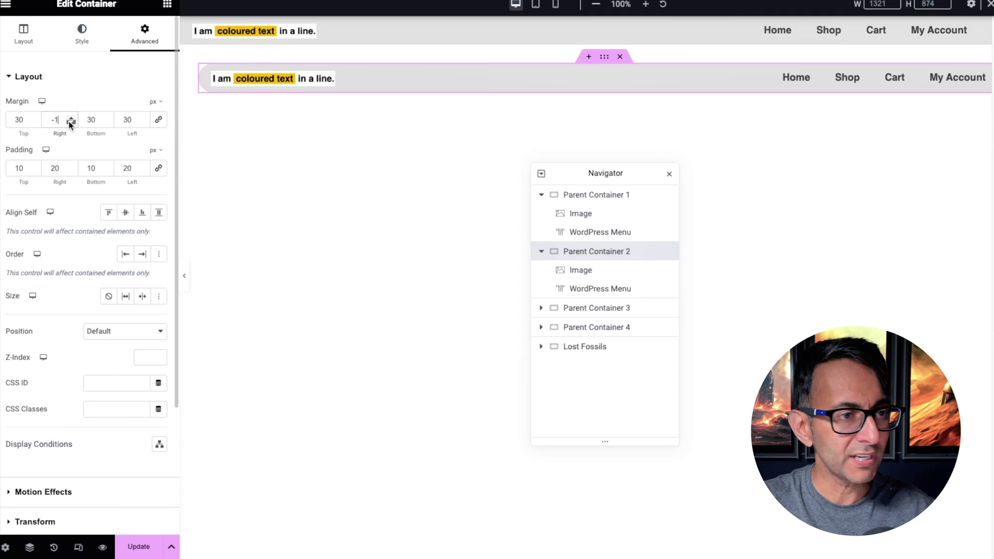
pyautogui.click(70, 122)
pyautogui.click(71, 122)
pyautogui.click(71, 122)
pyautogui.moveTo(71, 122); pyautogui.dragTo(34, 118)
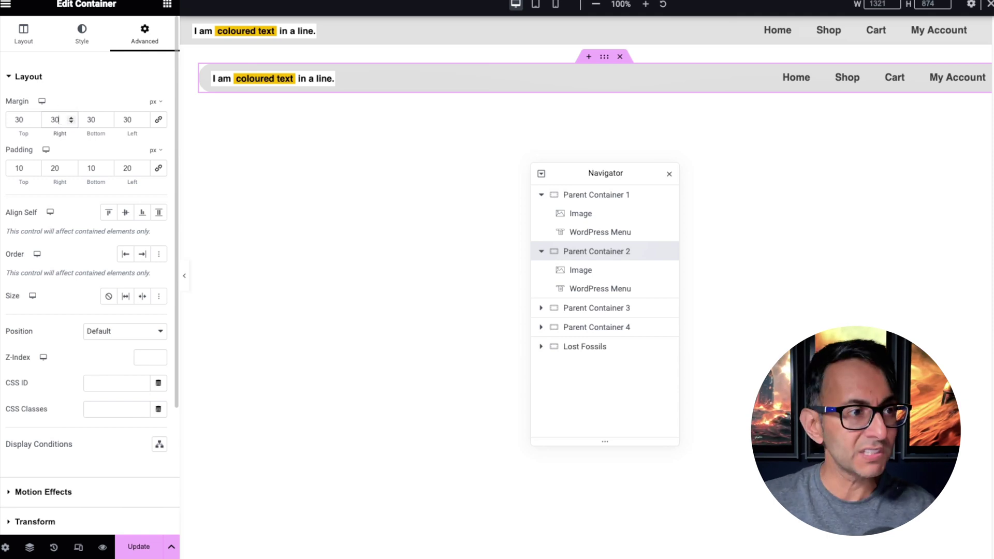
pyautogui.click(104, 549)
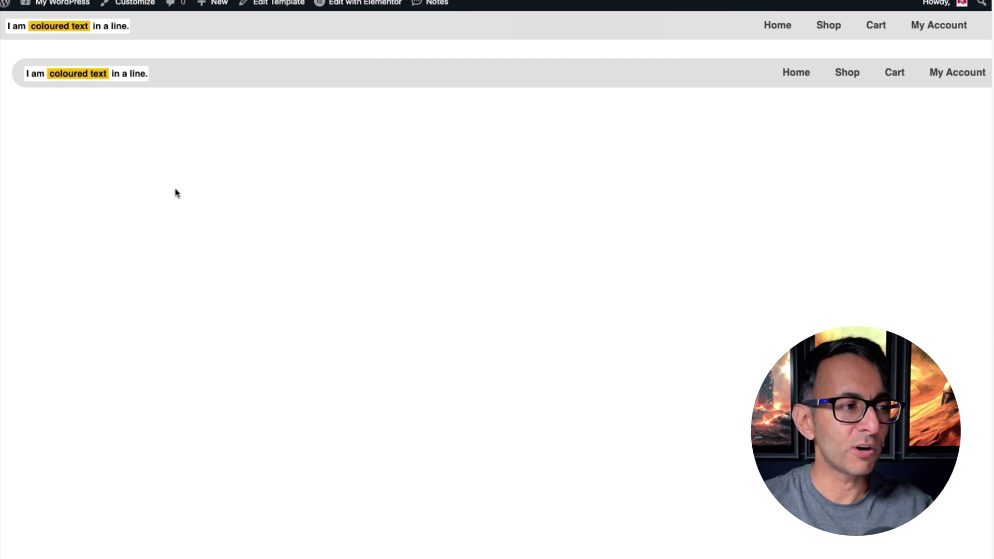
pyautogui.press('super+w')
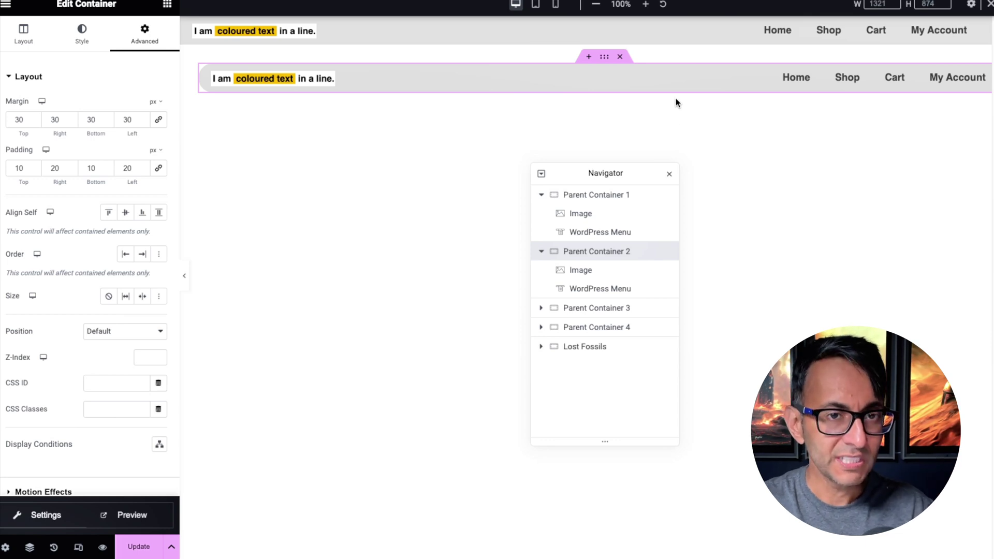
# Set Parent Container 3's linked padding to 0, then compare Parent Container 2 and Child Container 1.
pyautogui.click(596, 309)
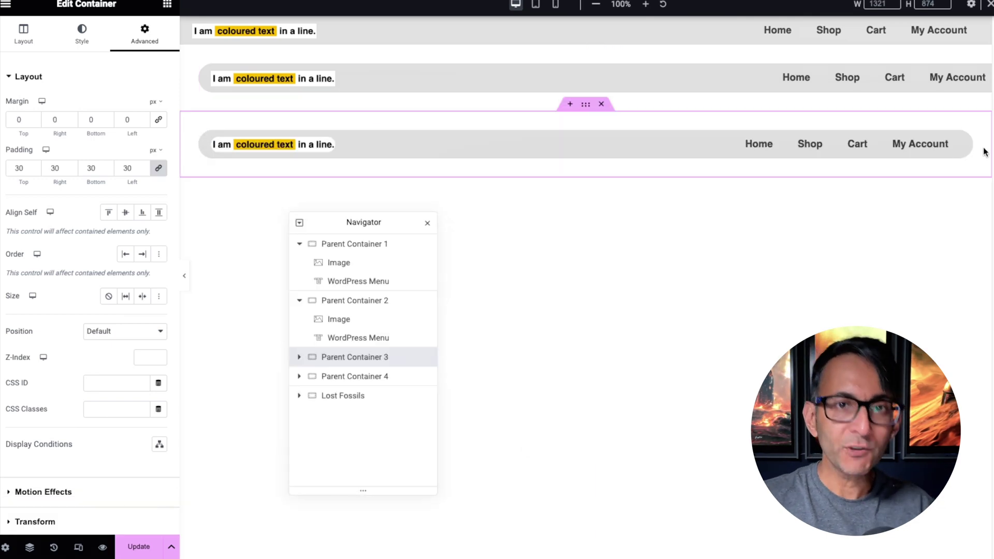
pyautogui.click(300, 357)
pyautogui.moveTo(361, 222); pyautogui.dragTo(344, 193)
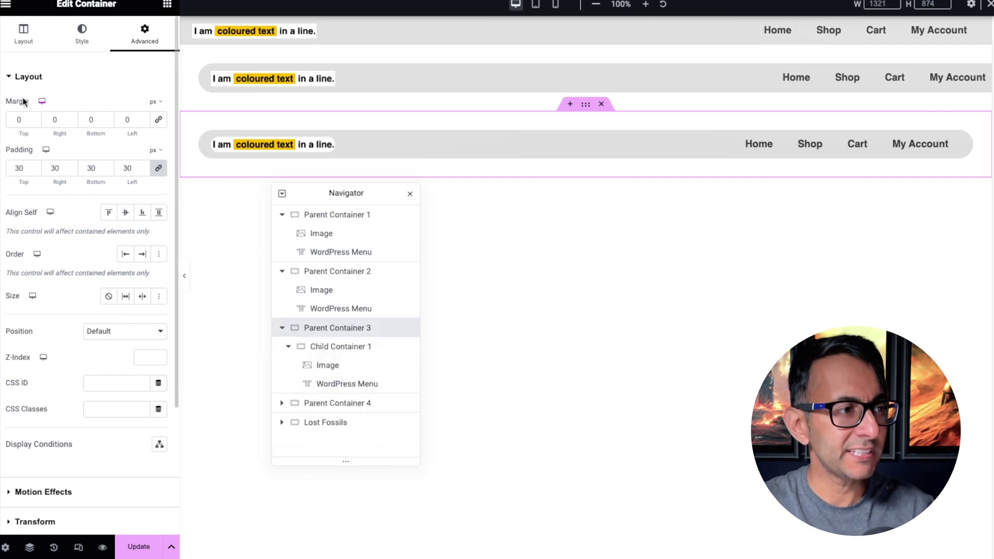
pyautogui.click(17, 47)
pyautogui.click(139, 46)
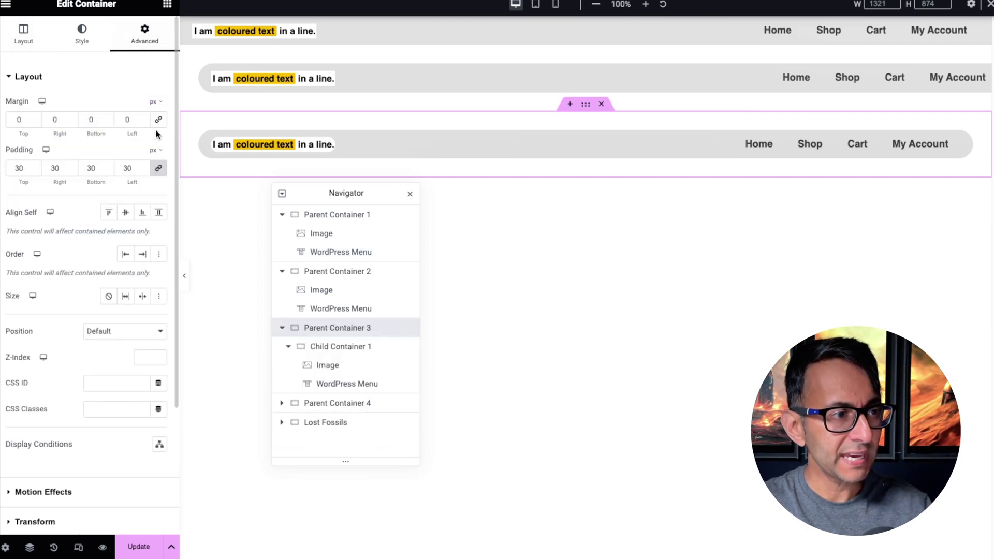
pyautogui.doubleClick(12, 169)
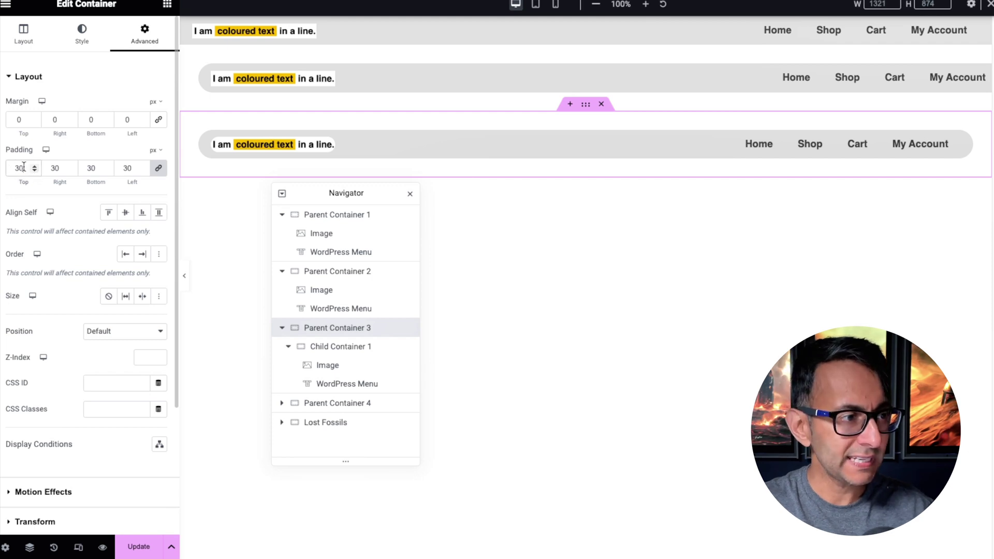
pyautogui.write('0')
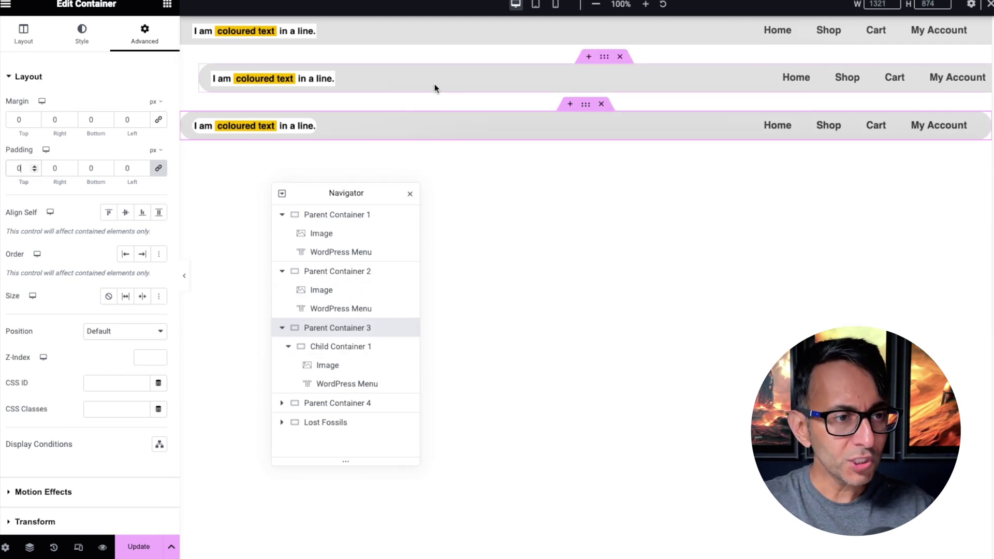
pyautogui.click(368, 277)
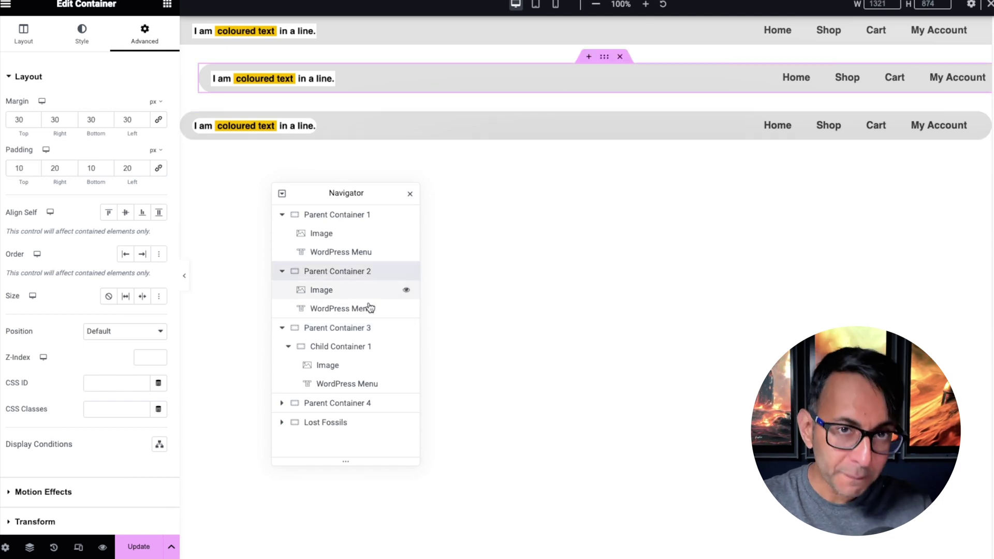
pyautogui.click(357, 352)
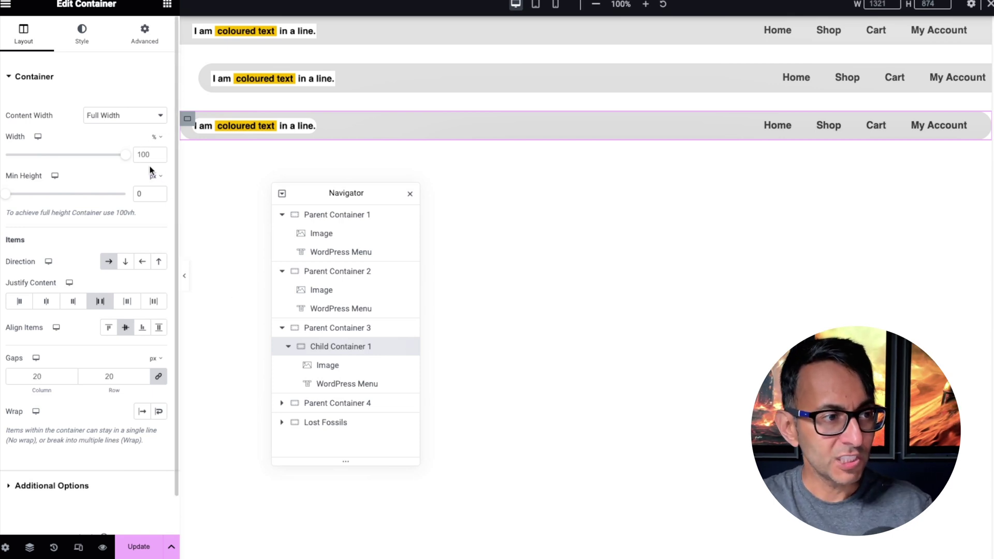
# Reselect Parent Container 3 and set its linked padding to 30 px, then check Parent Container 2.
pyautogui.click(145, 37)
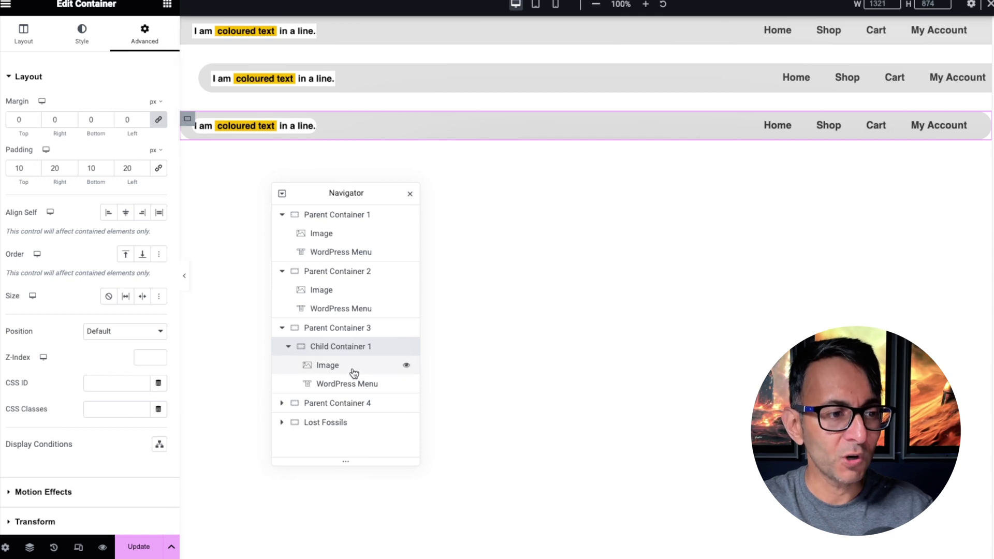
pyautogui.click(354, 333)
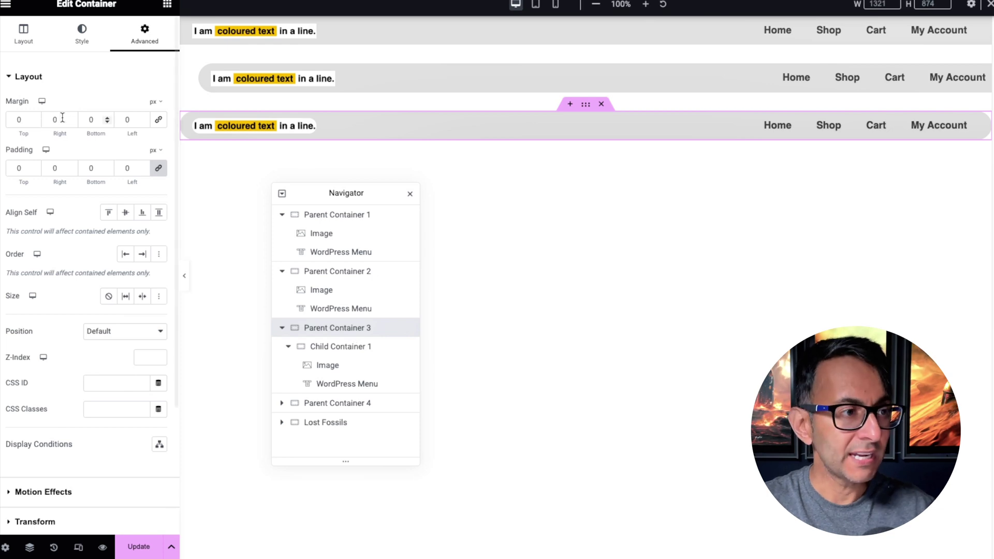
pyautogui.write('30')
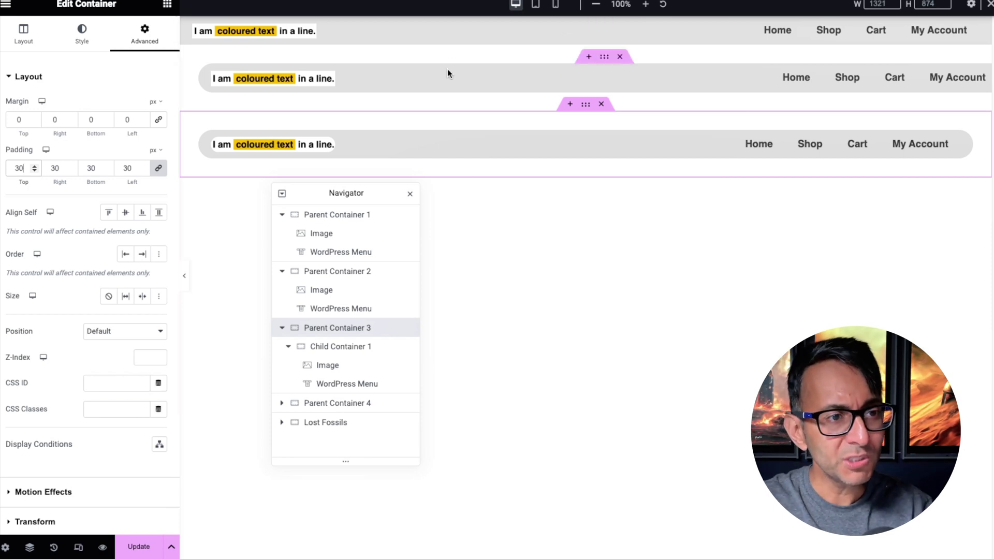
pyautogui.click(602, 62)
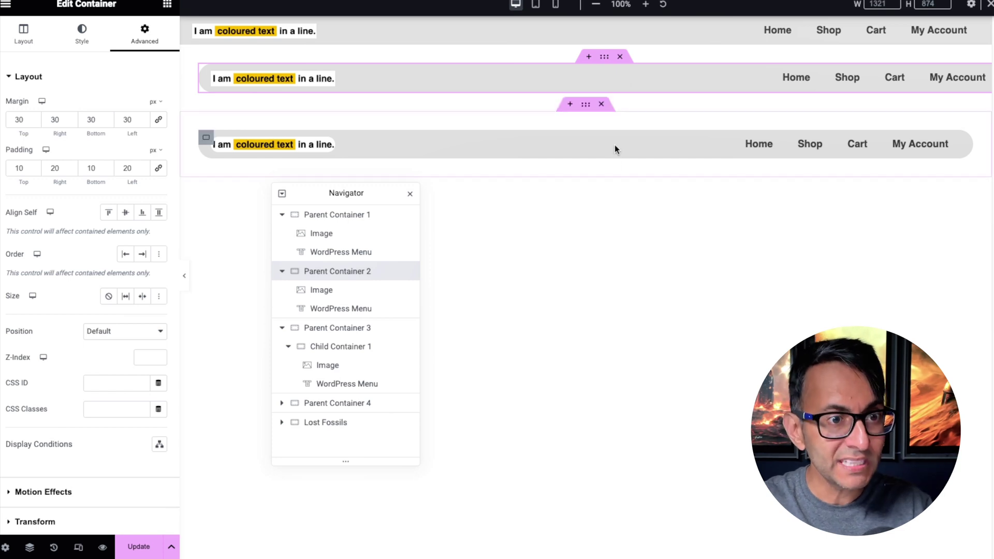
# Switch to the mobile preview and inspect Child Container 1 and Parent Container 2 spacing.
pyautogui.click(556, 4)
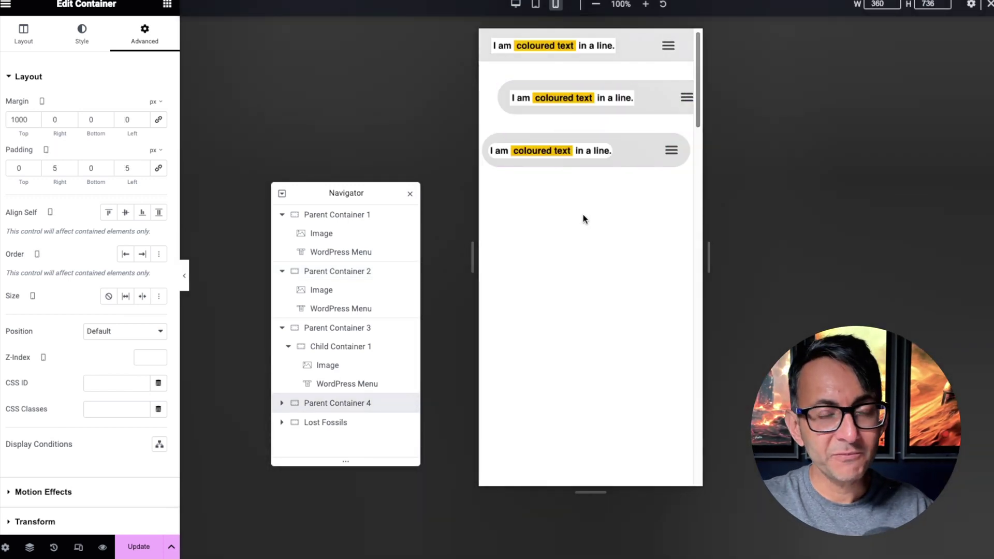
pyautogui.click(347, 346)
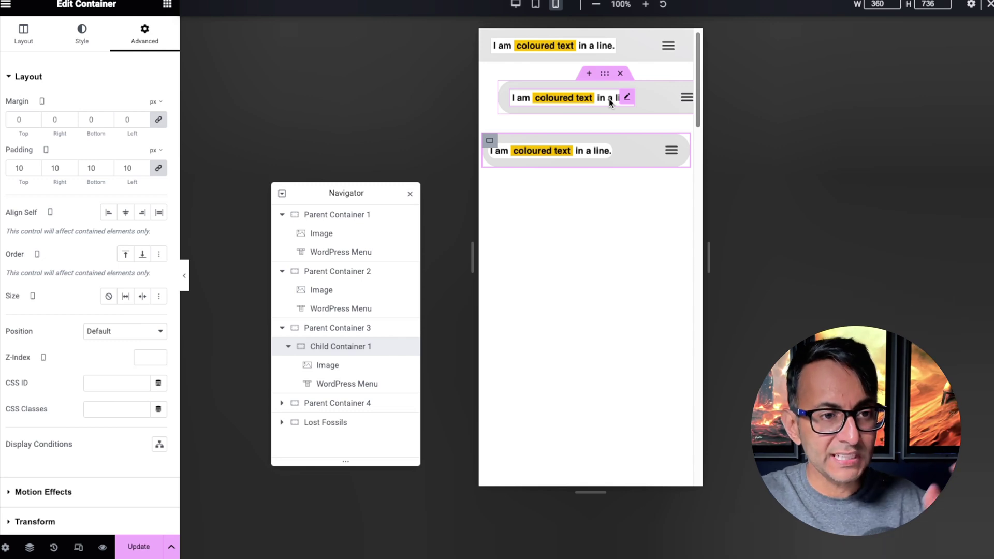
pyautogui.click(609, 79)
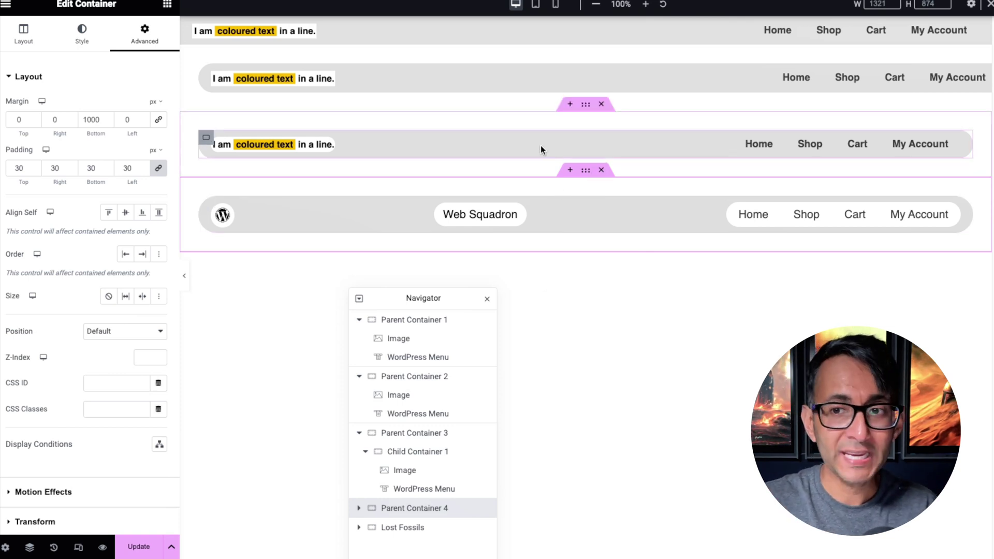
# Inspect the fourth header menu's Advanced background settings.
pyautogui.click(953, 212)
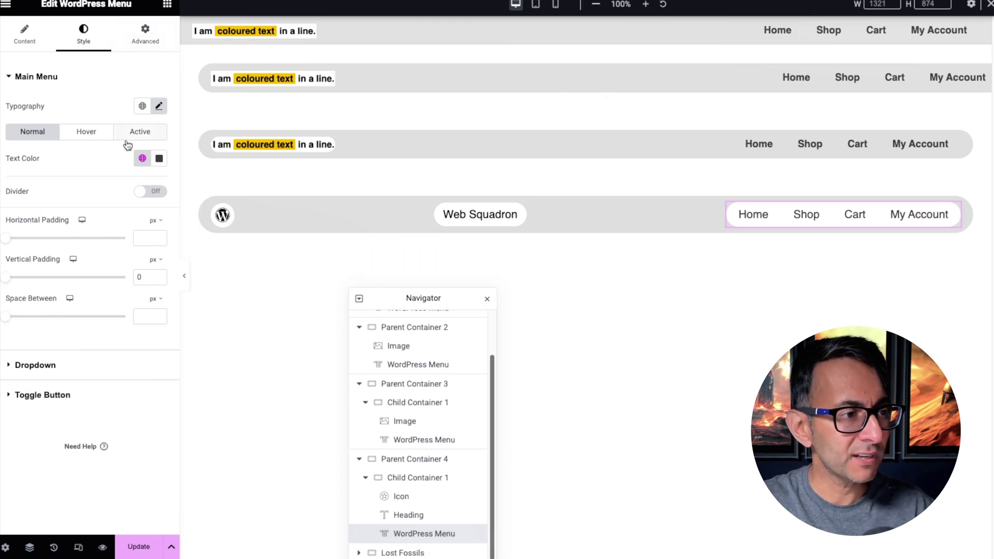
pyautogui.click(139, 51)
pyautogui.scroll(-5, 98, 357)
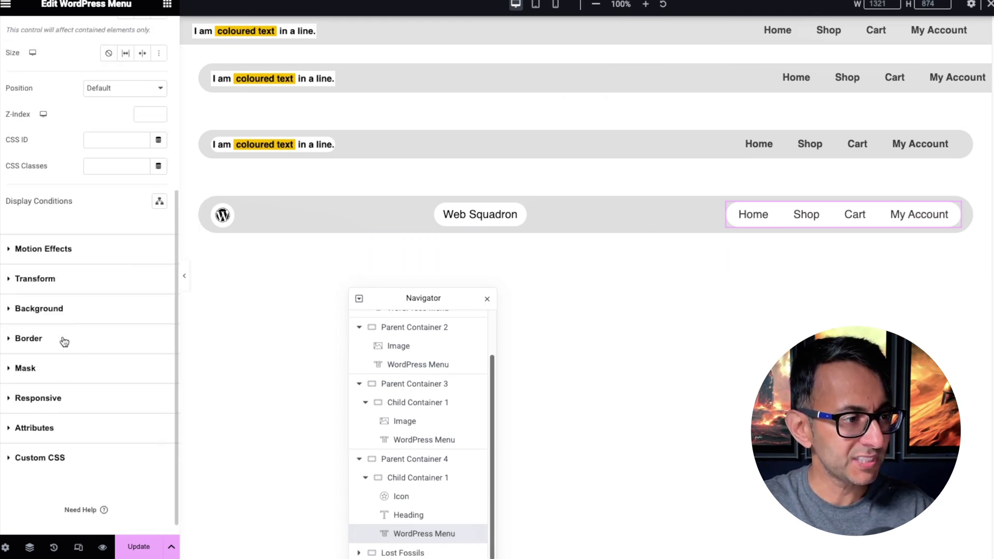
pyautogui.click(63, 310)
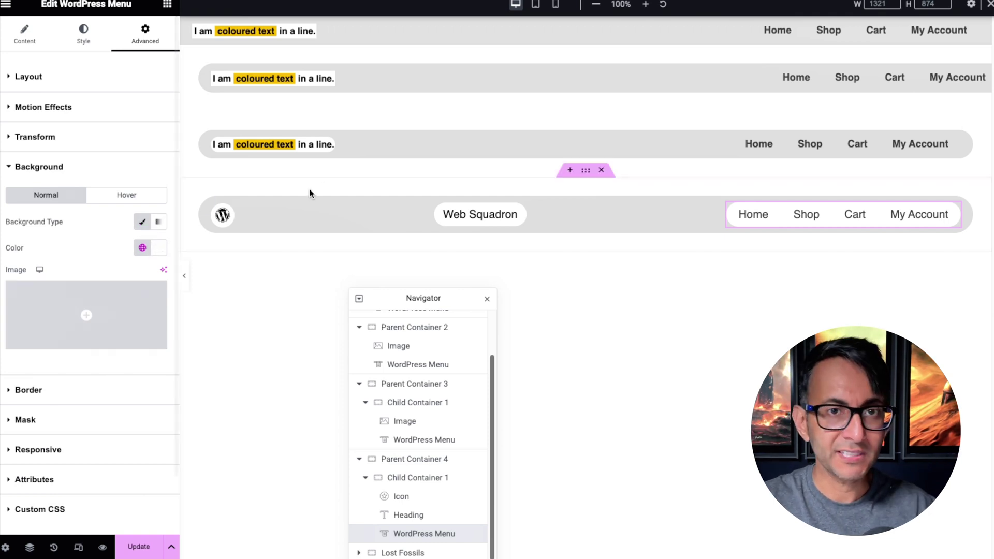
# Bring up the Web Squadron heading's Advanced border settings for its 25 px corner rounding.
pyautogui.click(520, 213)
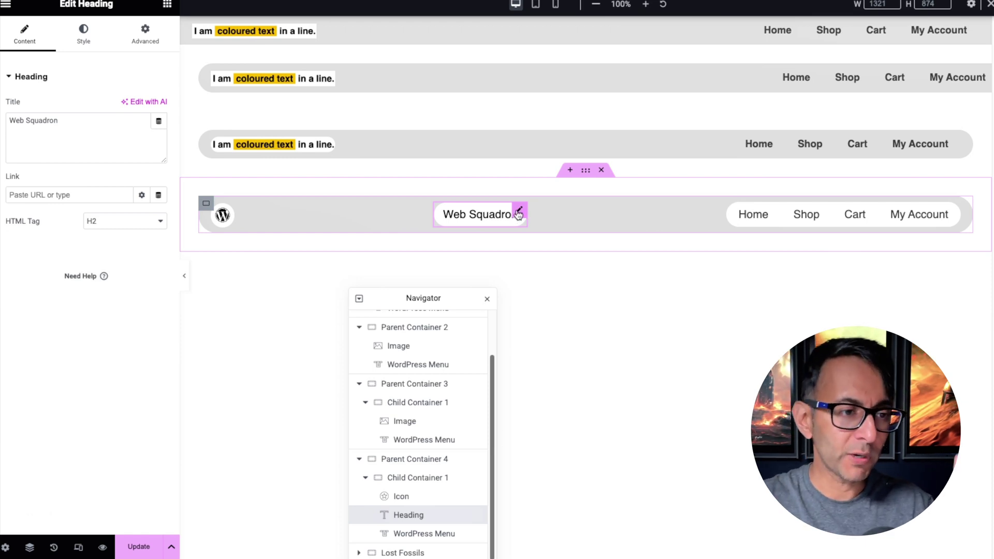
pyautogui.click(145, 35)
pyautogui.scroll(-5, 139, 279)
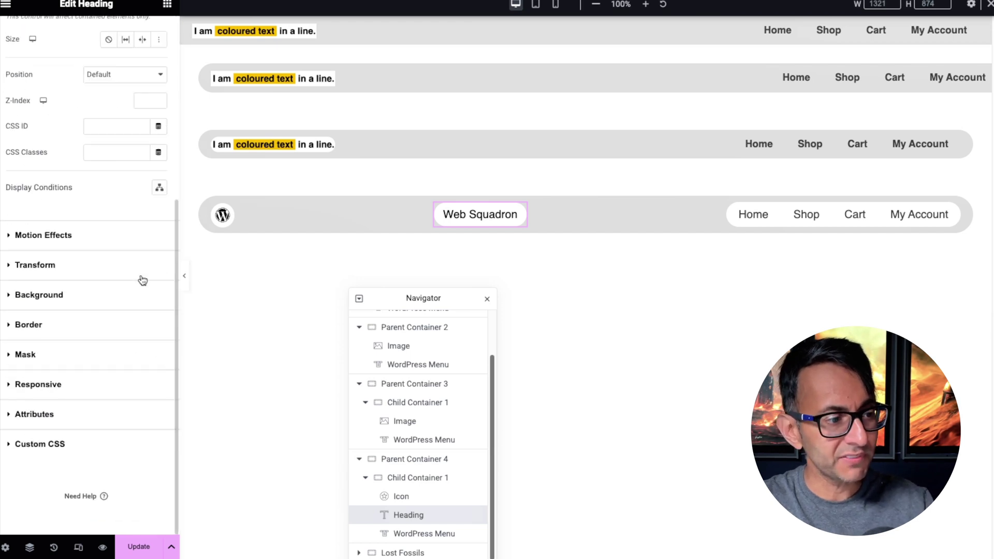
pyautogui.click(67, 293)
pyautogui.click(90, 390)
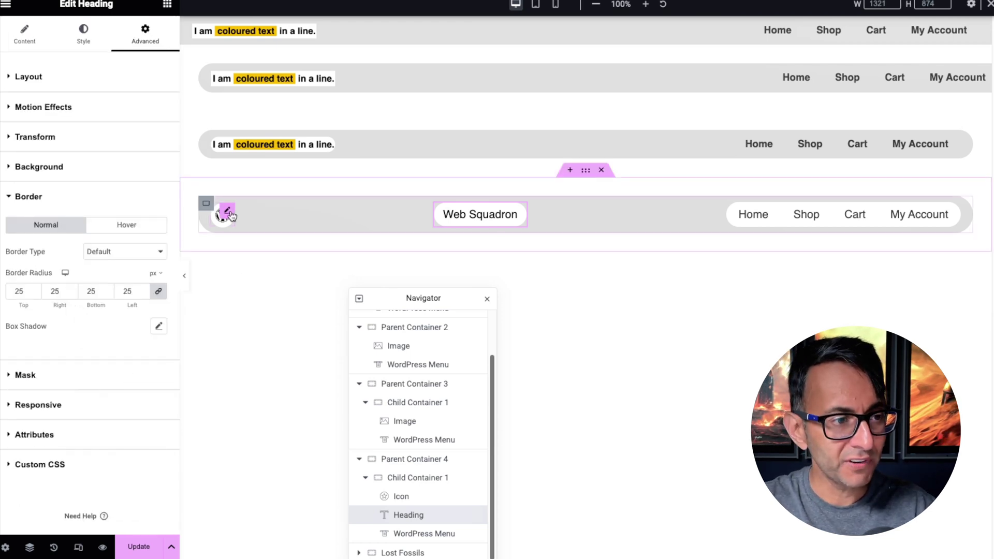
pyautogui.moveTo(411, 300); pyautogui.dragTo(314, 237)
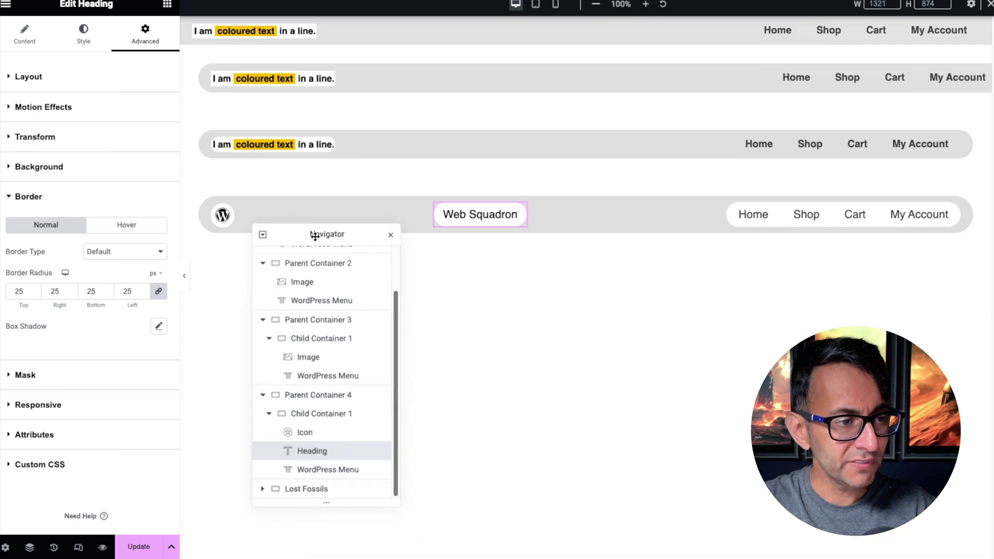
# Select the fourth header's WordPress logo icon and review its Style and Advanced layout settings.
pyautogui.click(317, 415)
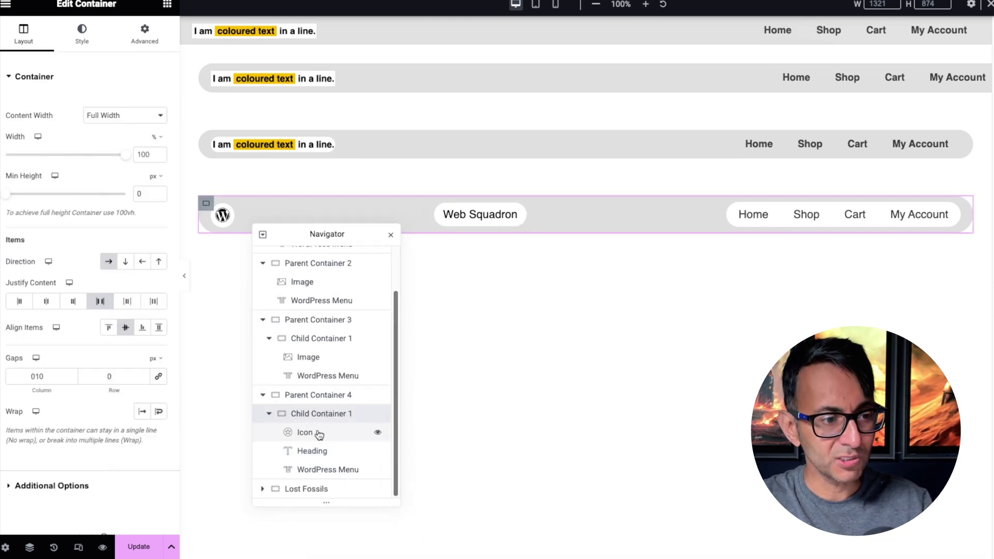
pyautogui.click(224, 214)
pyautogui.click(84, 32)
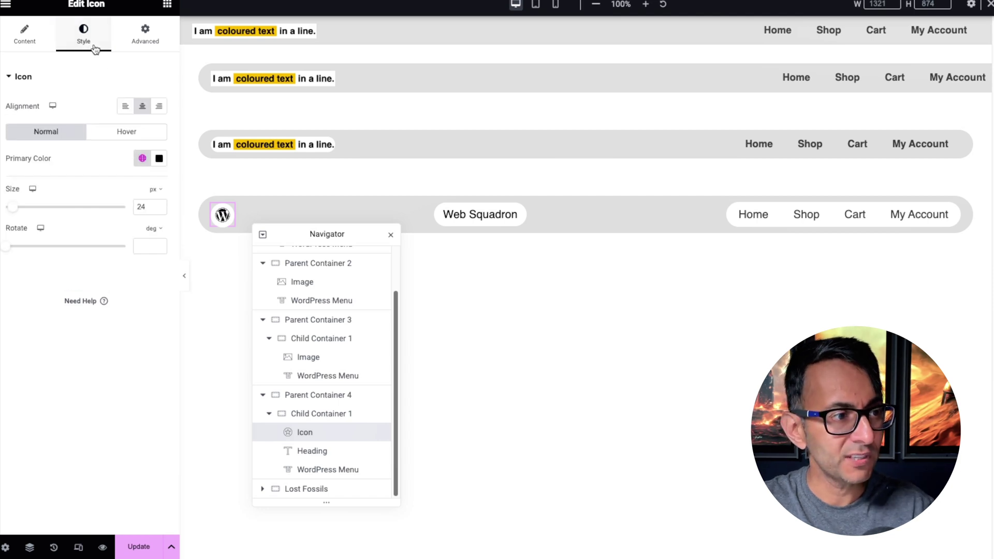
pyautogui.click(153, 47)
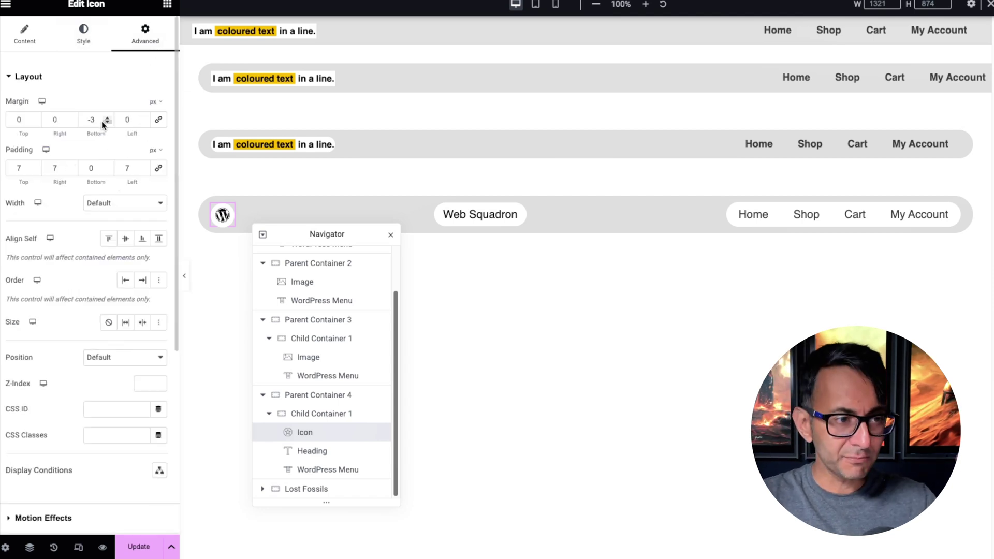
pyautogui.scroll(-5, 88, 259)
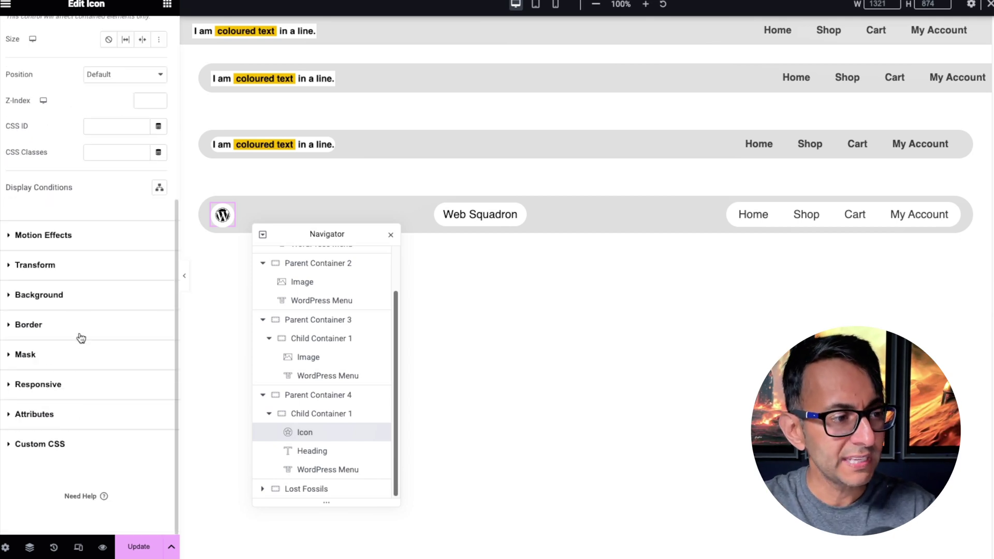
# Check the icon's Border and Background settings, then select the Web Squadron heading.
pyautogui.click(41, 325)
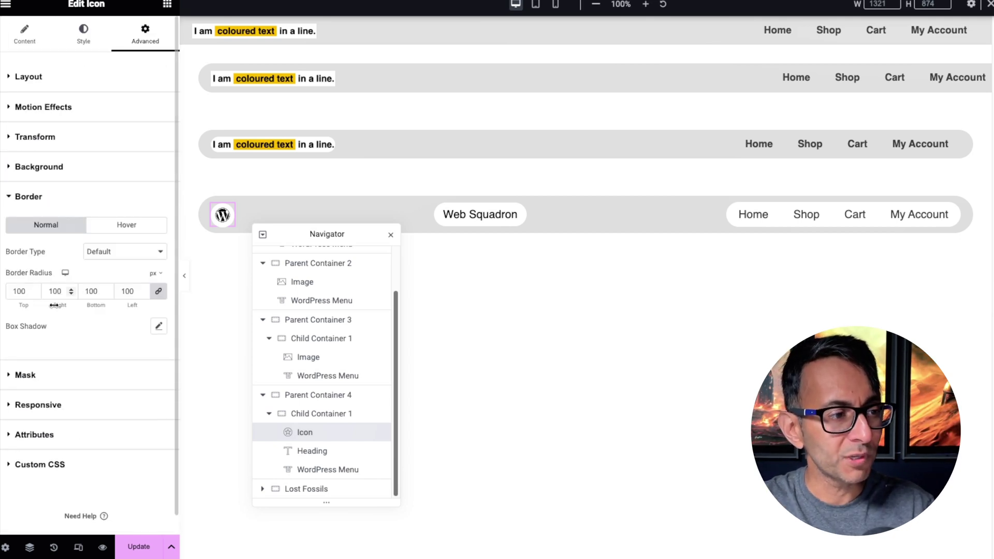
pyautogui.click(54, 170)
pyautogui.moveTo(353, 239); pyautogui.dragTo(362, 273)
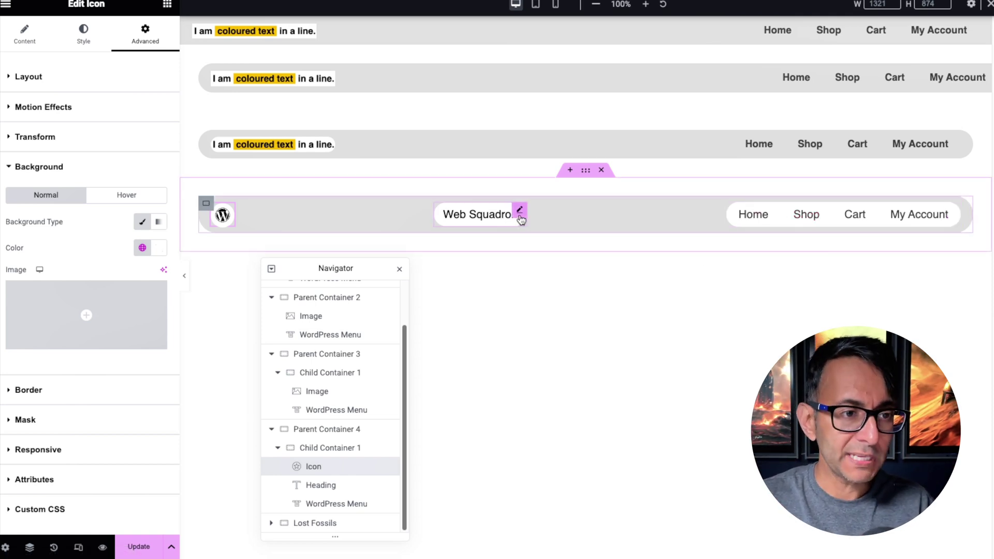
pyautogui.click(520, 212)
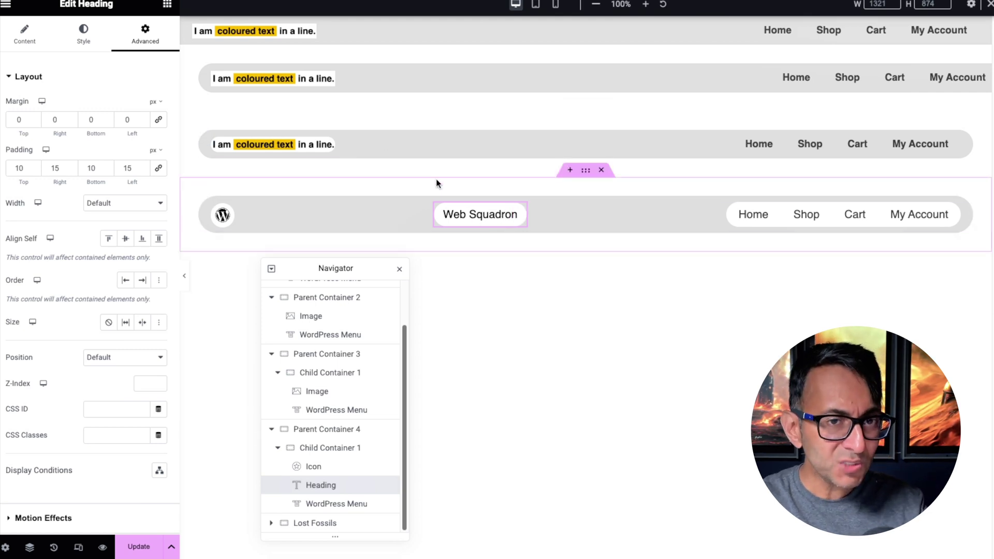
# Copy the third header's coloured-text image into the fourth header and set its Size to Grow.
pyautogui.rightClick(326, 148)
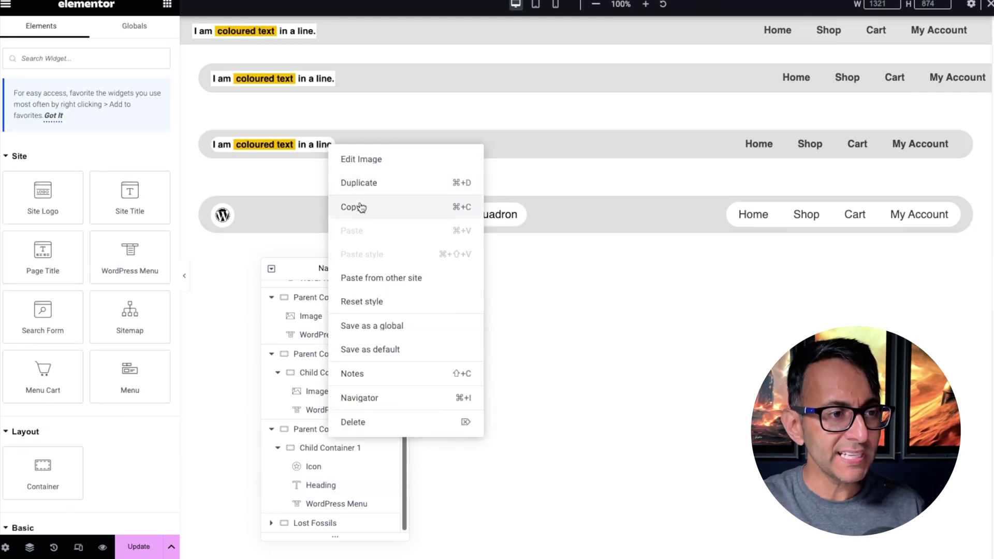
pyautogui.click(352, 203)
pyautogui.hotkey('ctrl', 'v')
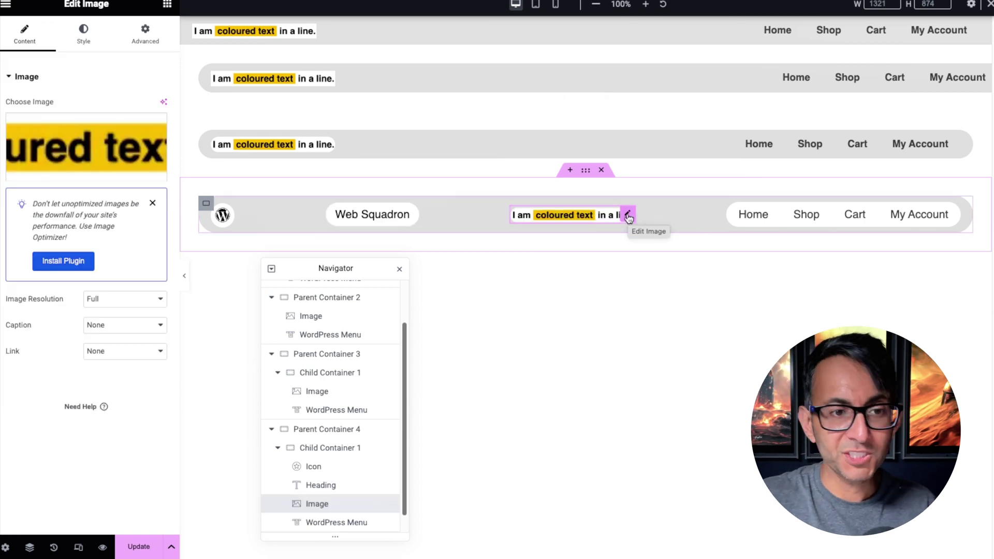
pyautogui.click(145, 36)
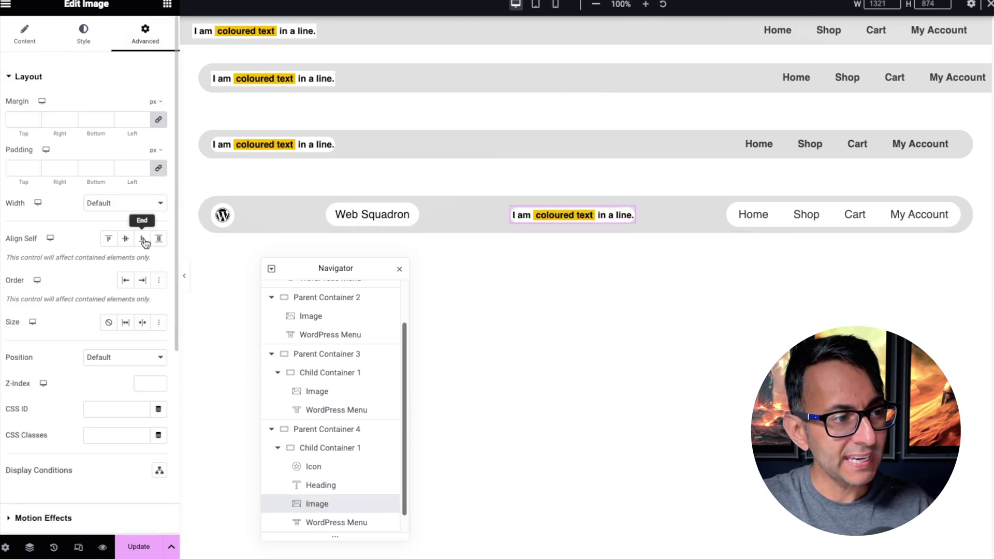
pyautogui.click(124, 322)
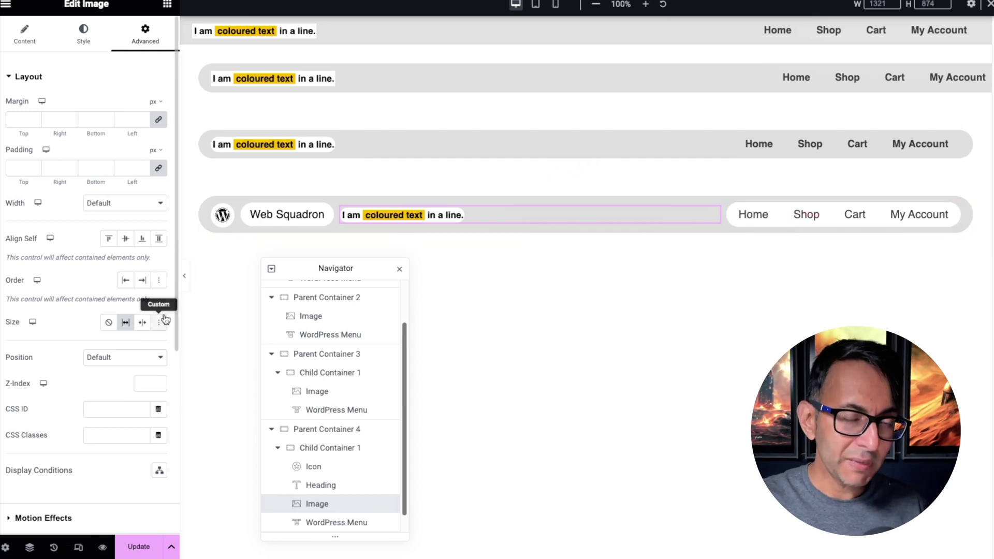
# Delete the pasted coloured-text image from the fourth header.
pyautogui.rightClick(598, 212)
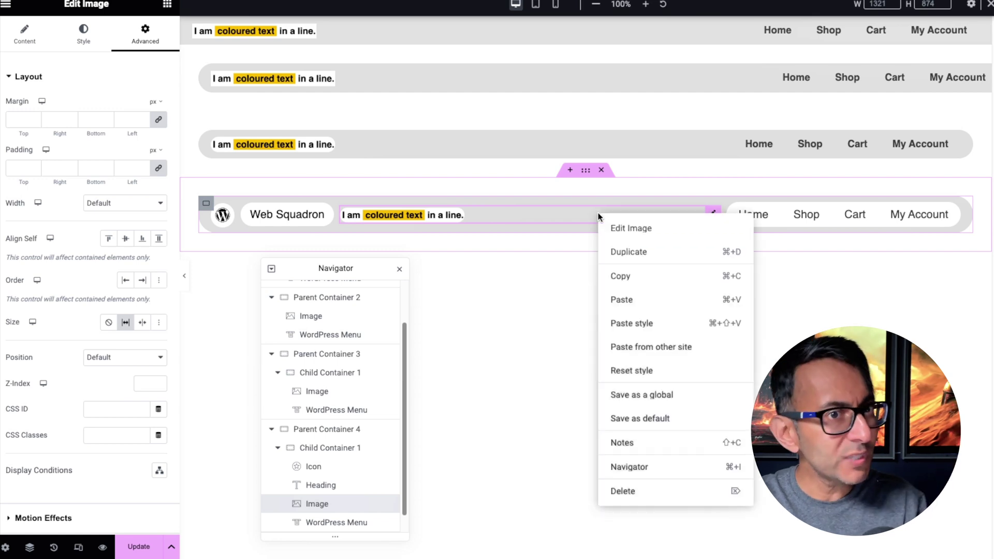
pyautogui.click(663, 488)
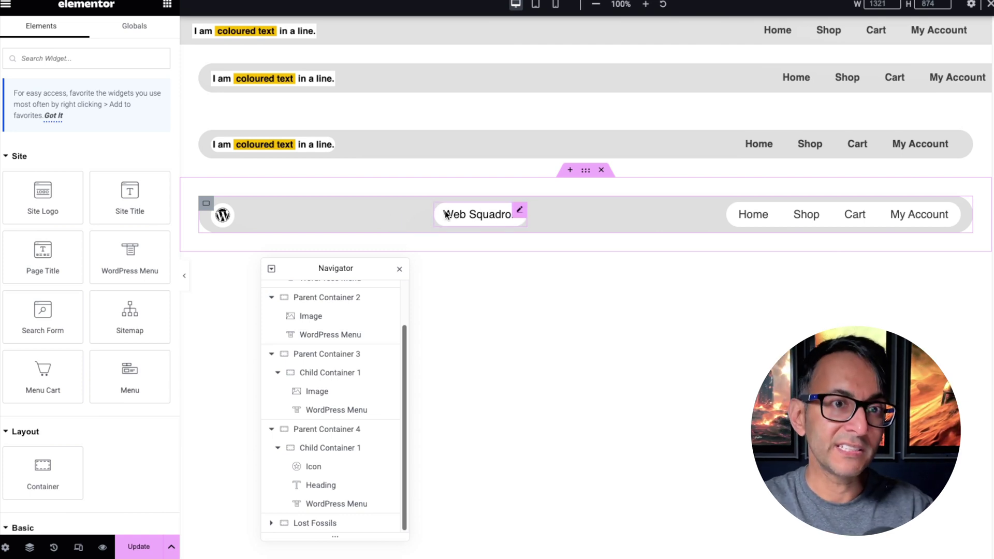
pyautogui.click(519, 212)
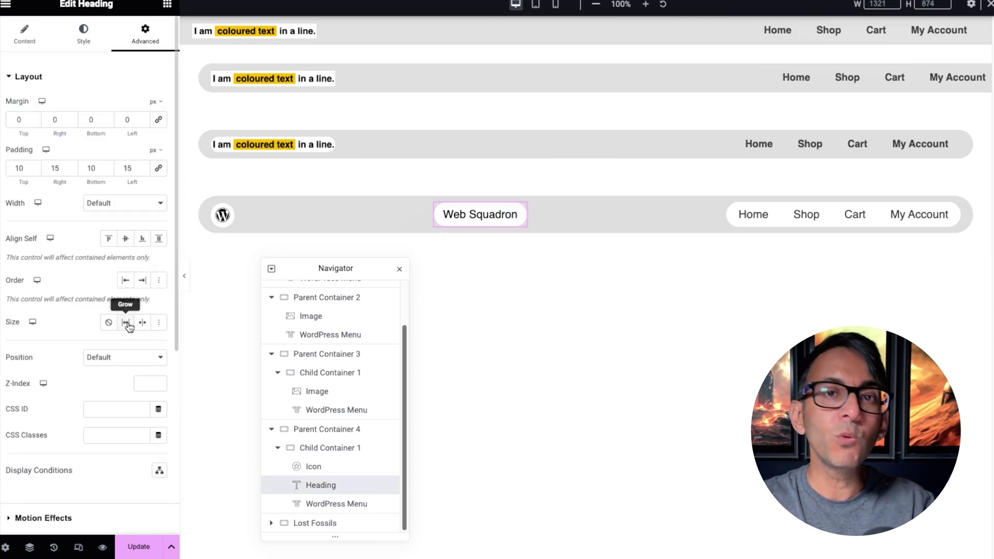
pyautogui.click(128, 323)
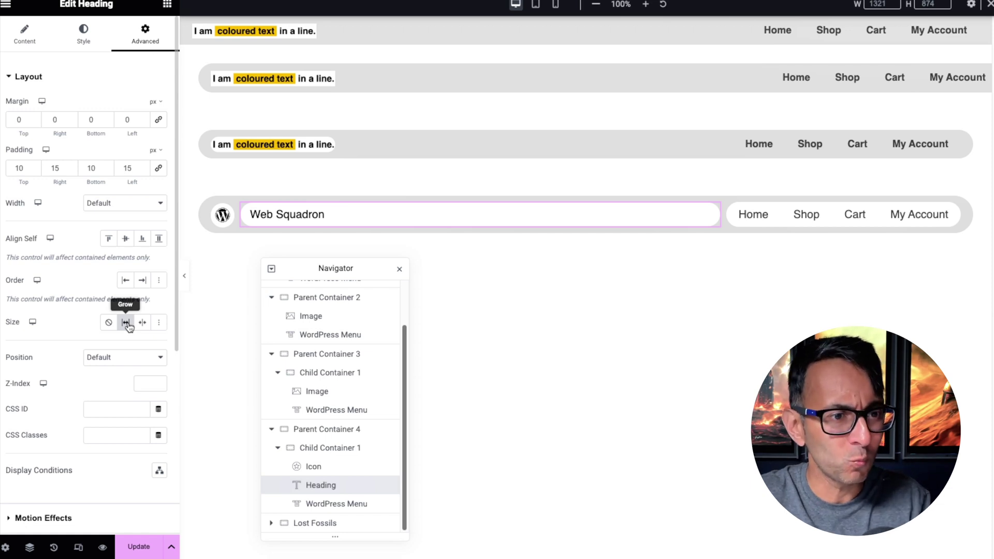
pyautogui.click(124, 323)
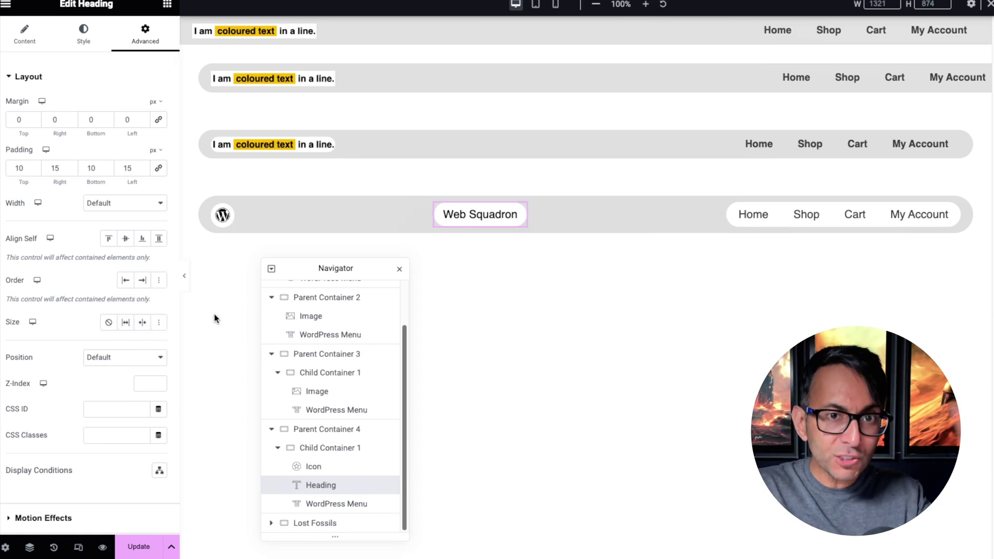
# Place a Spacer widget after the Web Squadron heading and set its Advanced Size to Grow.
pyautogui.click(167, 10)
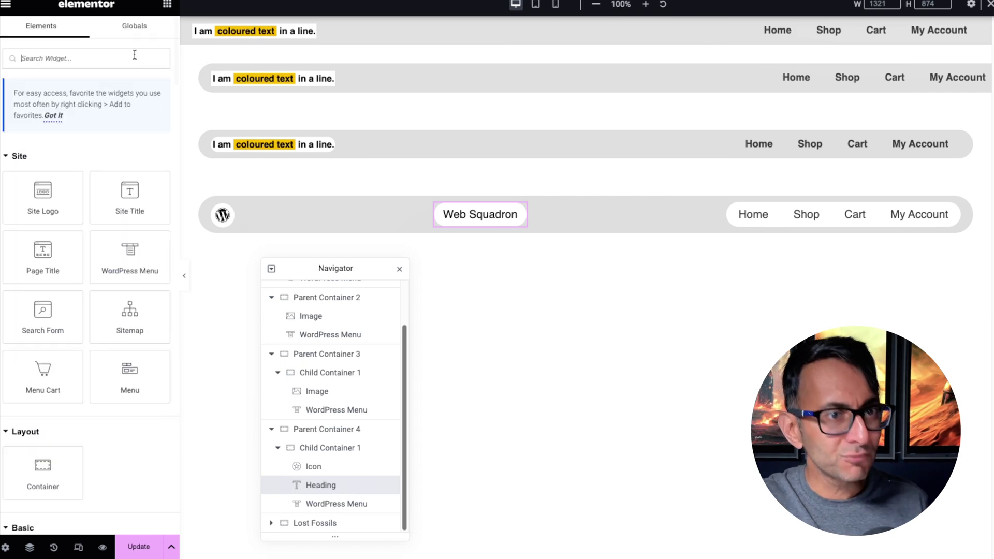
pyautogui.write('spac')
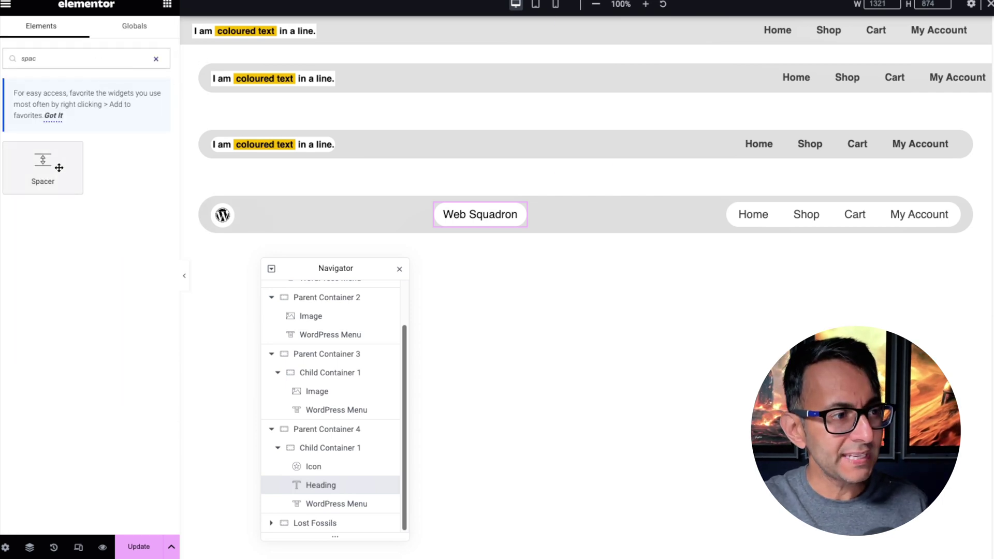
pyautogui.moveTo(61, 166); pyautogui.dragTo(319, 494)
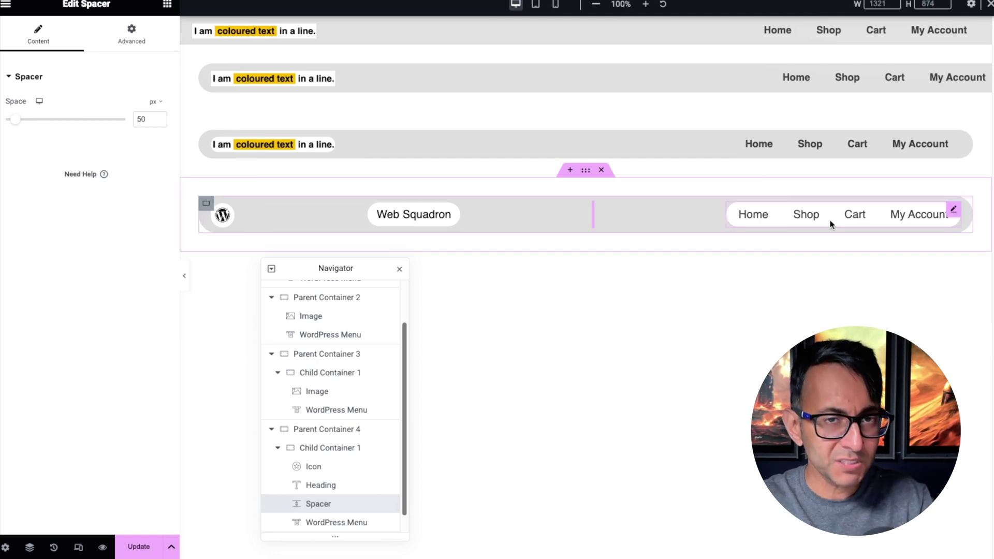
pyautogui.click(131, 36)
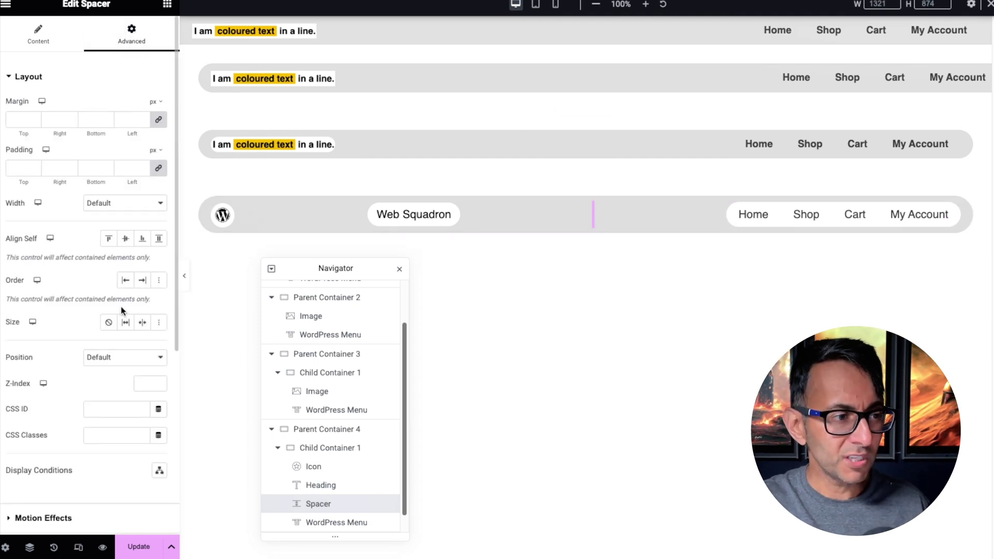
pyautogui.click(126, 323)
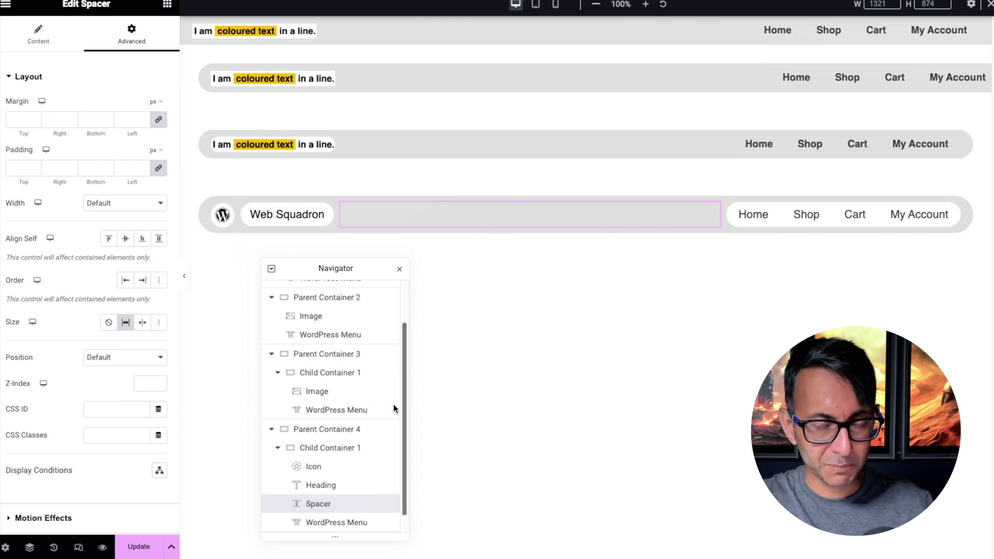
pyautogui.scroll(-1, 383, 429)
pyautogui.scroll(1, 378, 440)
pyautogui.click(362, 449)
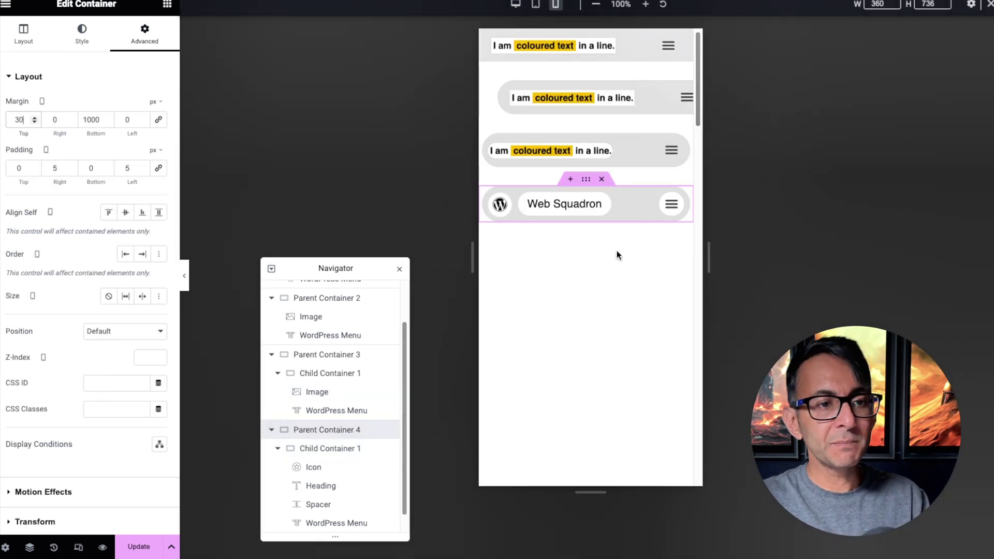
pyautogui.click(633, 206)
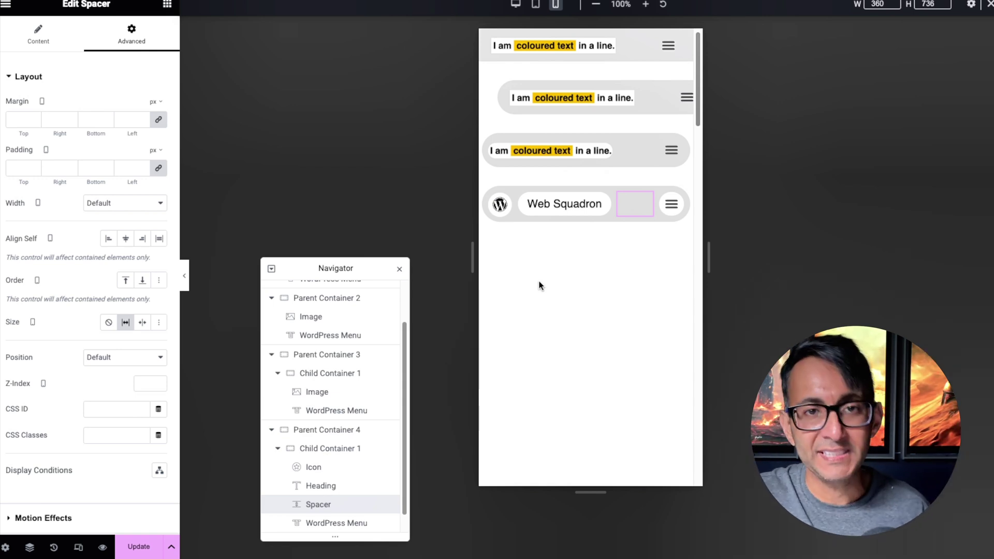
pyautogui.click(516, 4)
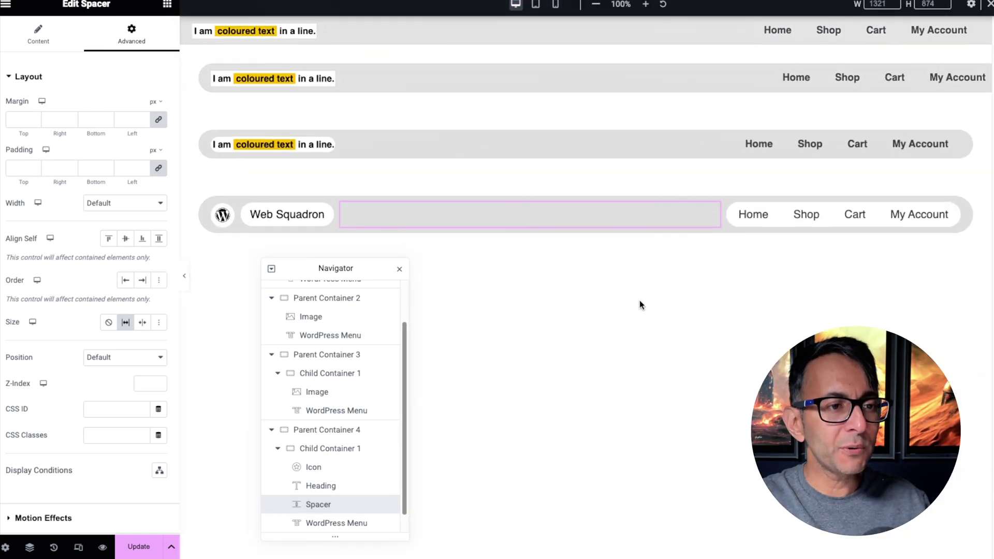